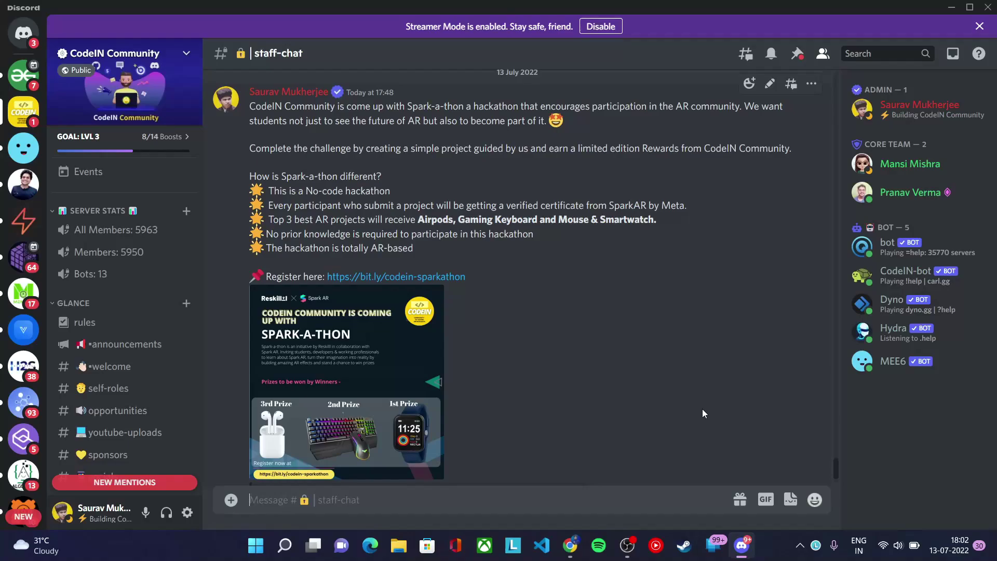
Step: Switch to Chrome by opening the Spark-a-thon registration link from the staff-chat announcement, and dismiss the site's notification request
left_click(459, 278)
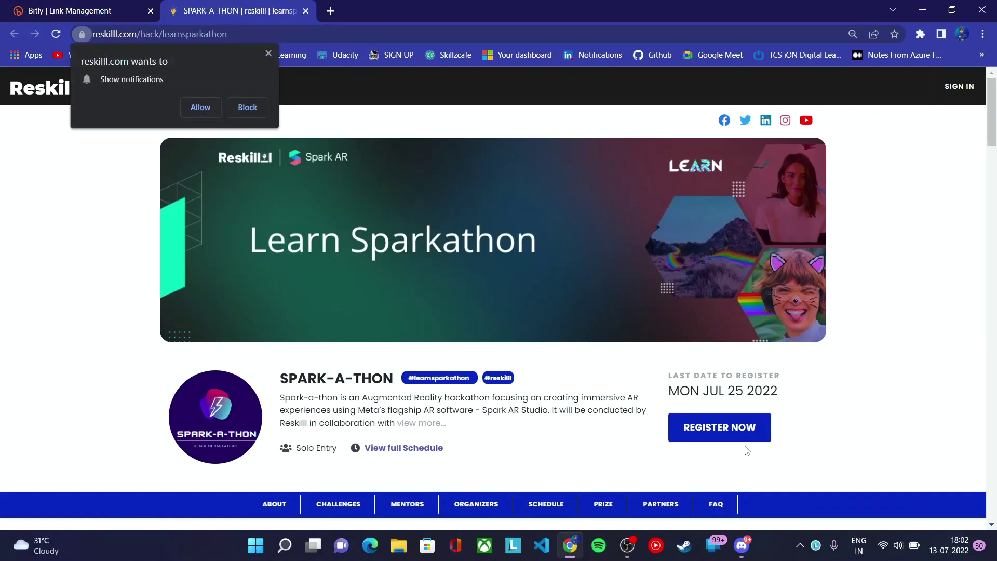
scroll(669, 412, "down", 7)
scroll(669, 410, "down", 2)
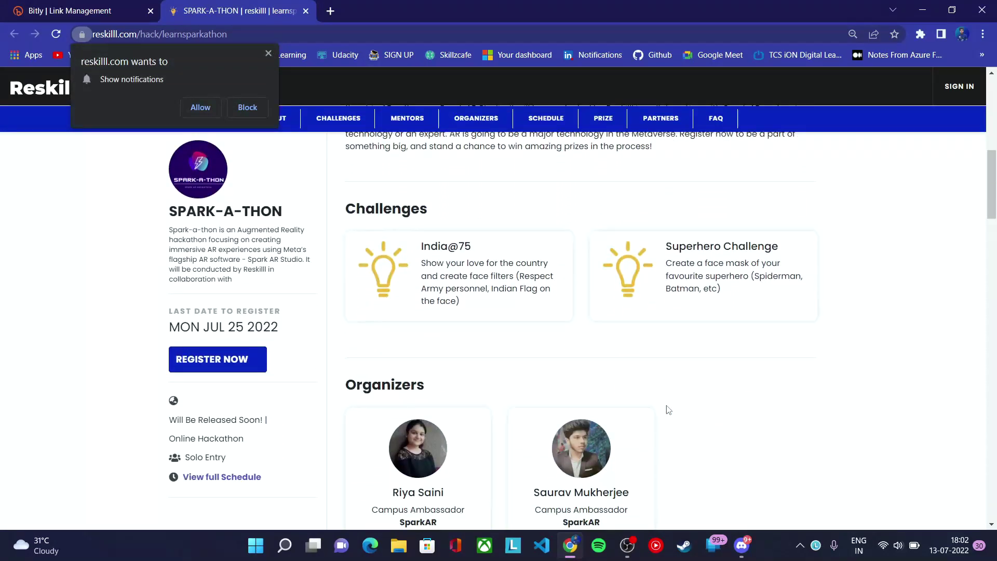
scroll(669, 410, "up", 6)
scroll(668, 410, "down", 2)
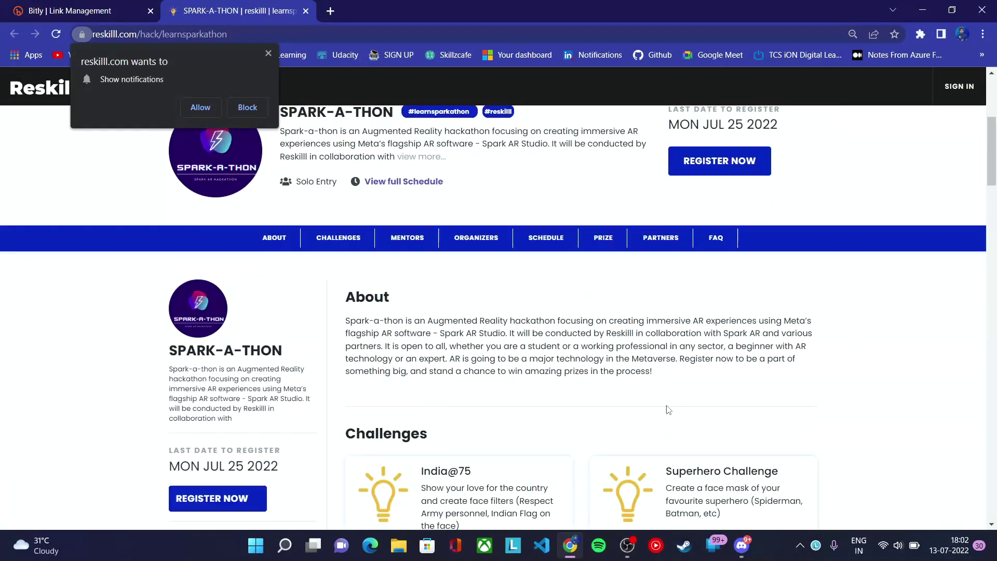
scroll(493, 438, "down", 4)
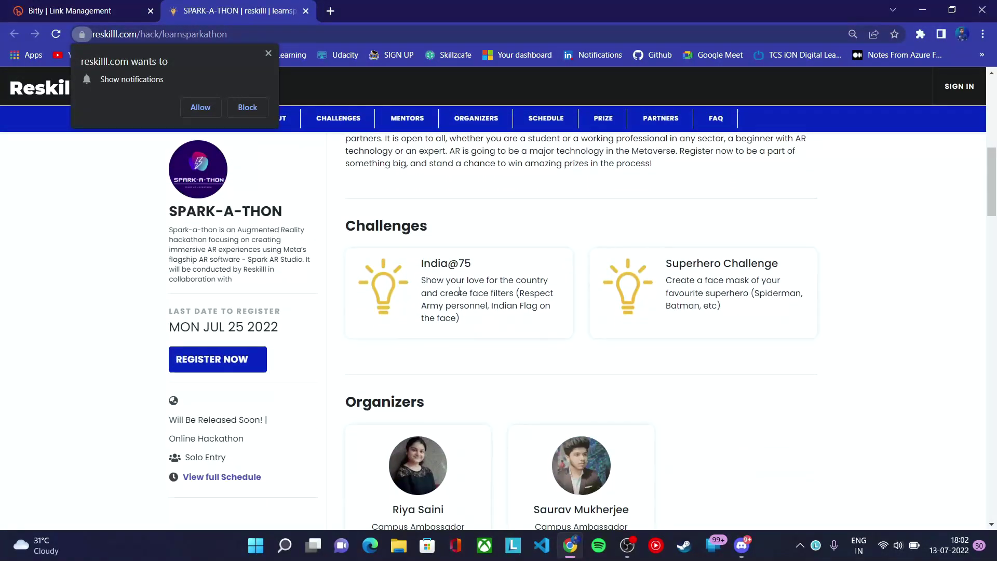
left_click(270, 52)
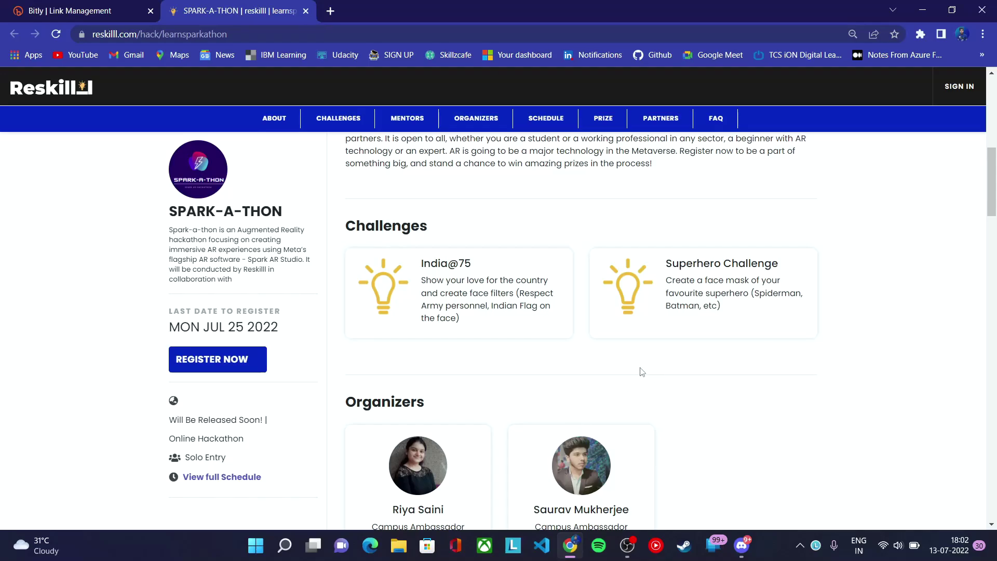
Step: Examine the hackathon page's overview, About, Challenges, Organizers, Schedule, Rewards and Partners sections
scroll(642, 371, "up", 4)
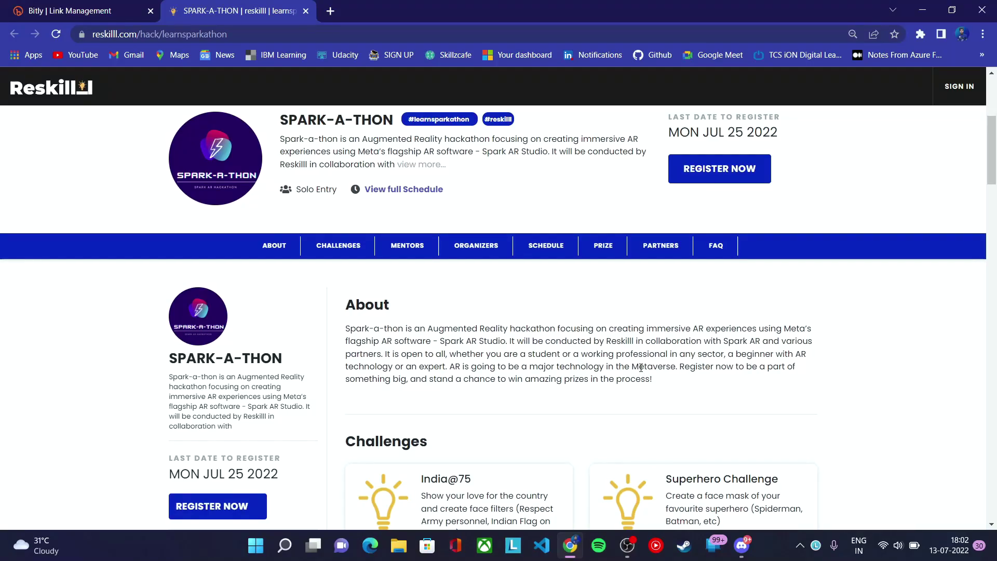
scroll(639, 333, "up", 5)
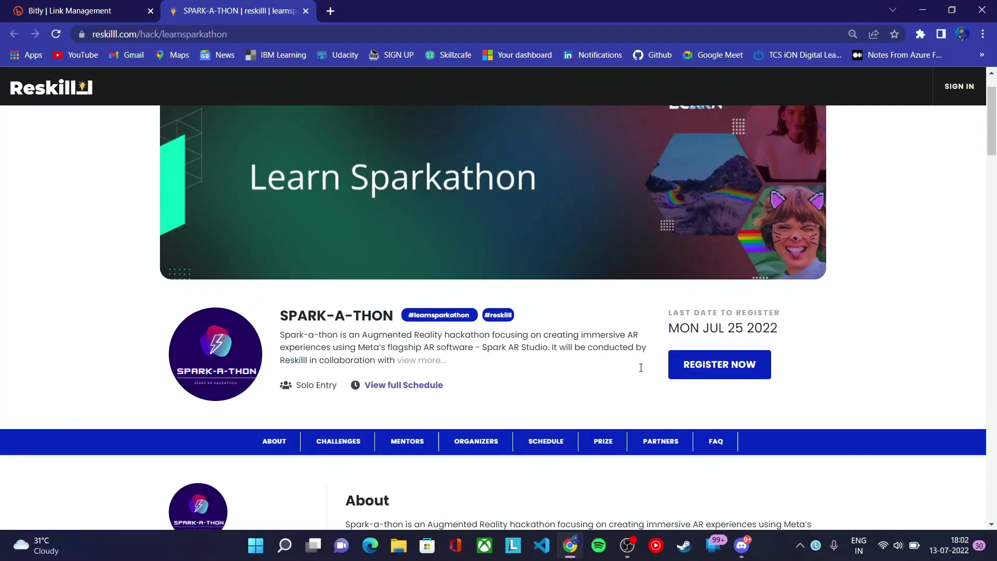
scroll(594, 353, "down", 2)
scroll(587, 372, "down", 10)
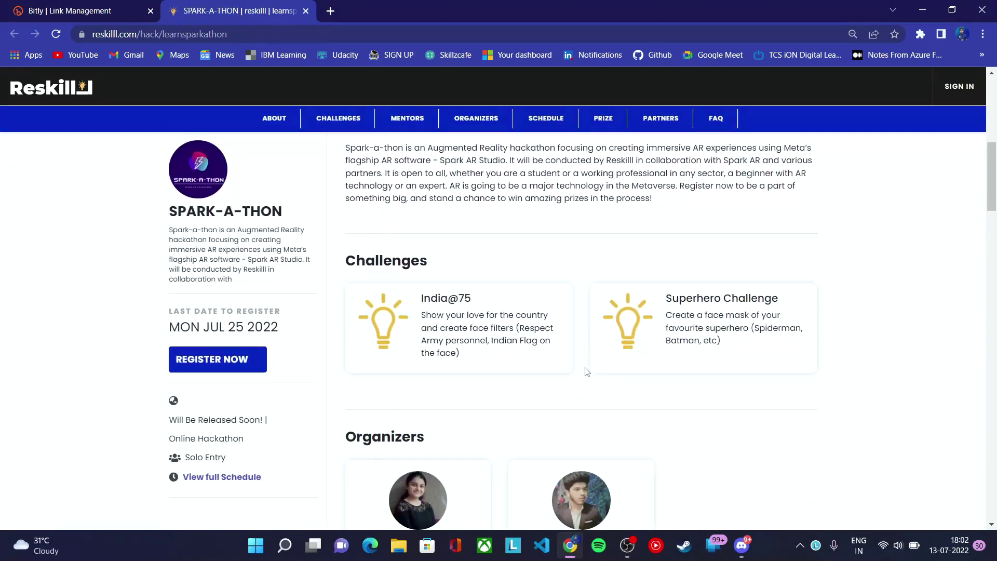
scroll(586, 371, "down", 1)
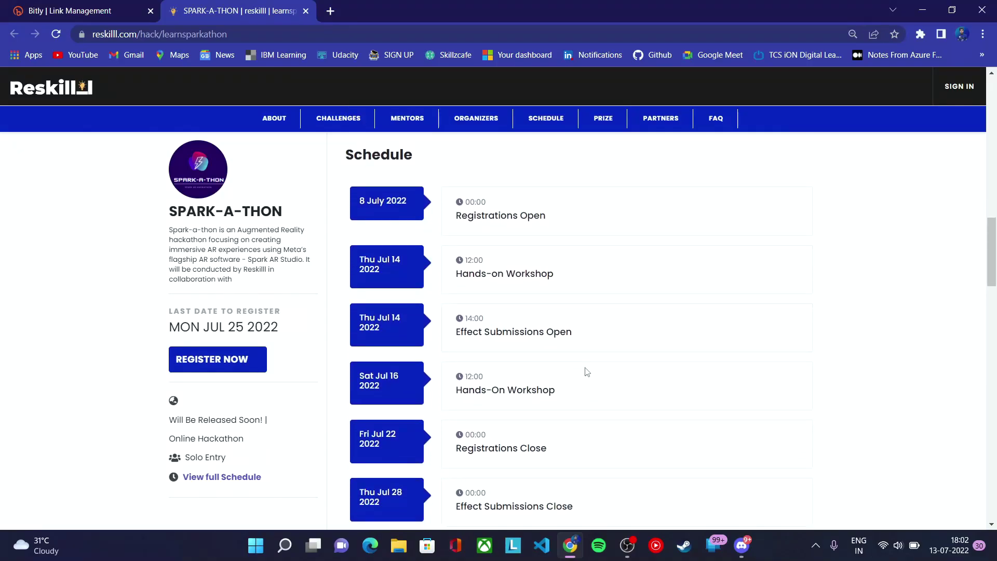
scroll(587, 372, "down", 5)
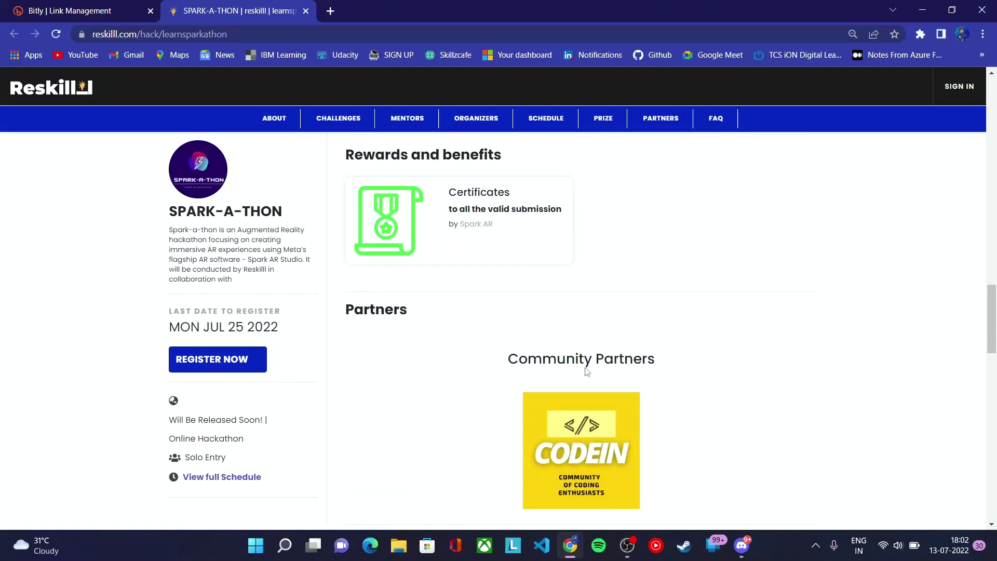
scroll(586, 372, "down", 5)
scroll(585, 371, "up", 15)
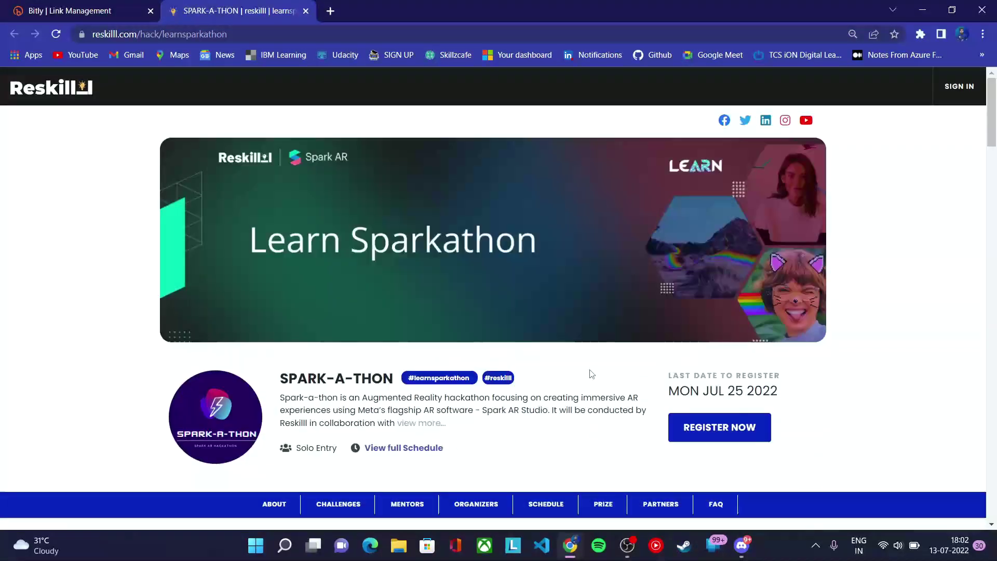
Step: Register for the Spark-a-thon hackathon by submitting the completed team form, and dismiss the dashboard's introductory tour
left_click(712, 428)
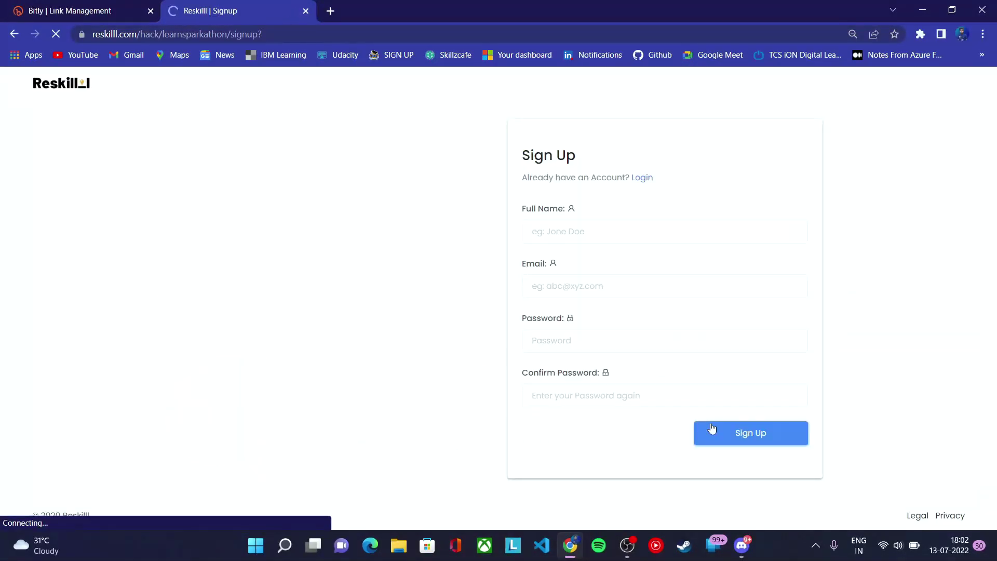
left_click(612, 241)
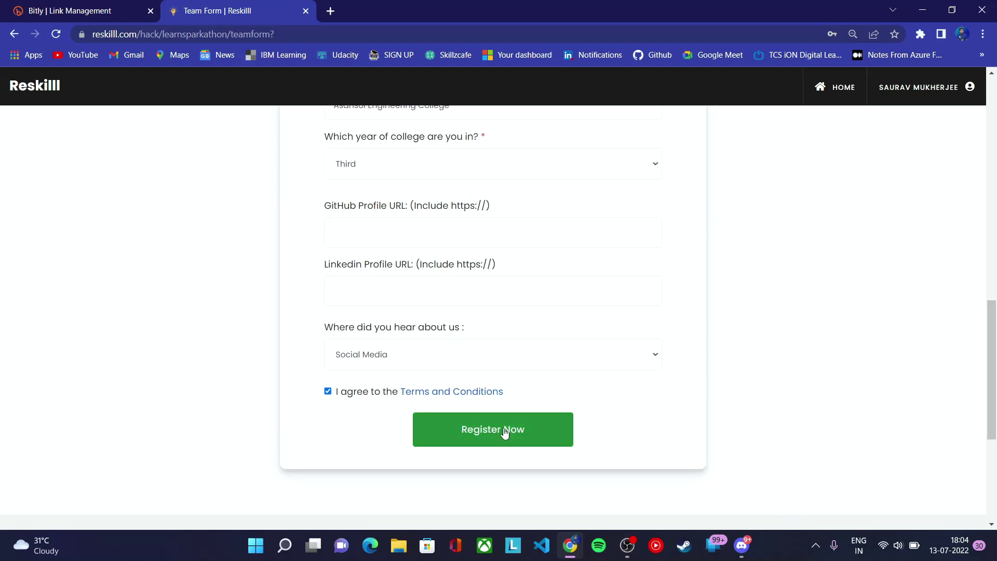
left_click(506, 433)
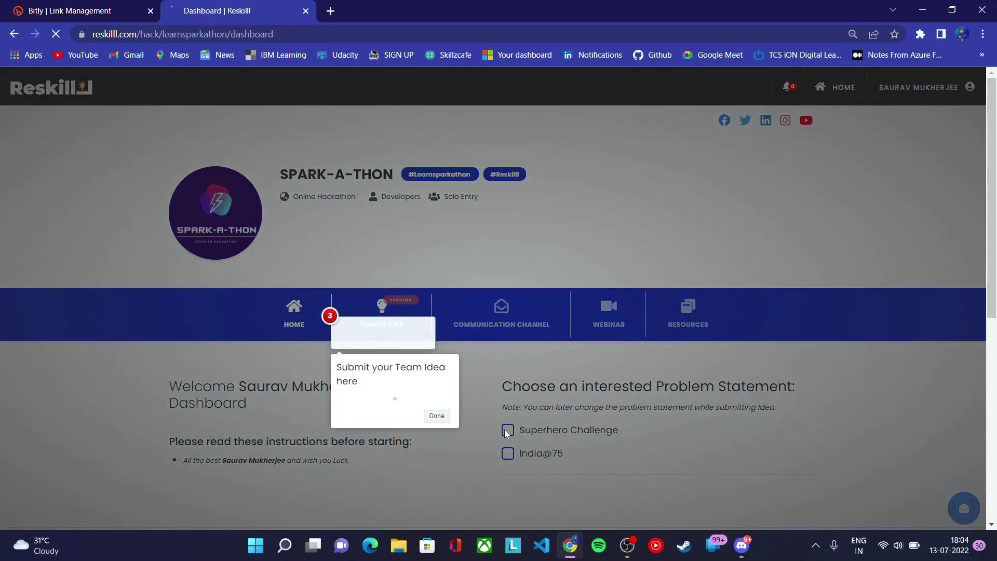
left_click(431, 416)
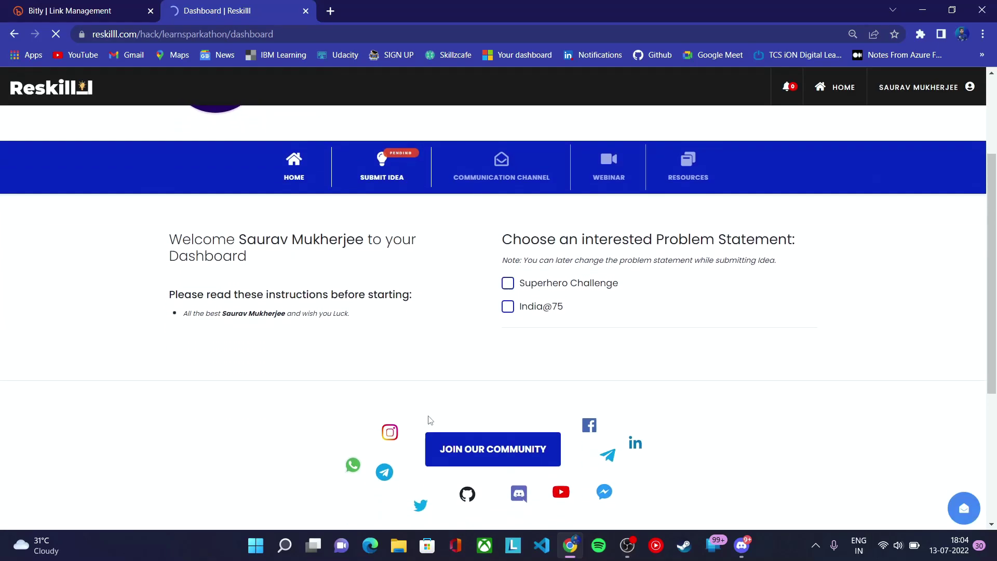
left_click(886, 92)
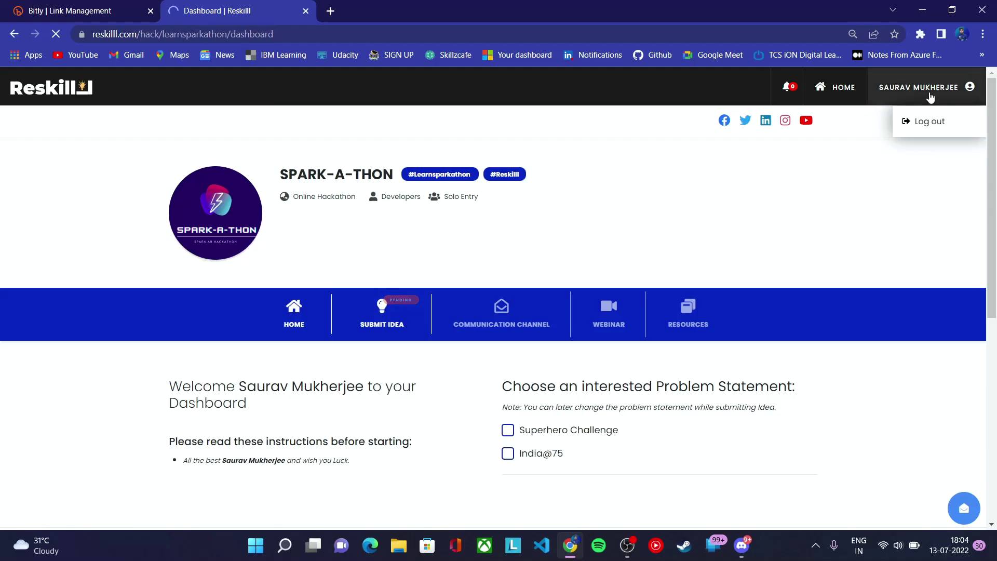
left_click(845, 202)
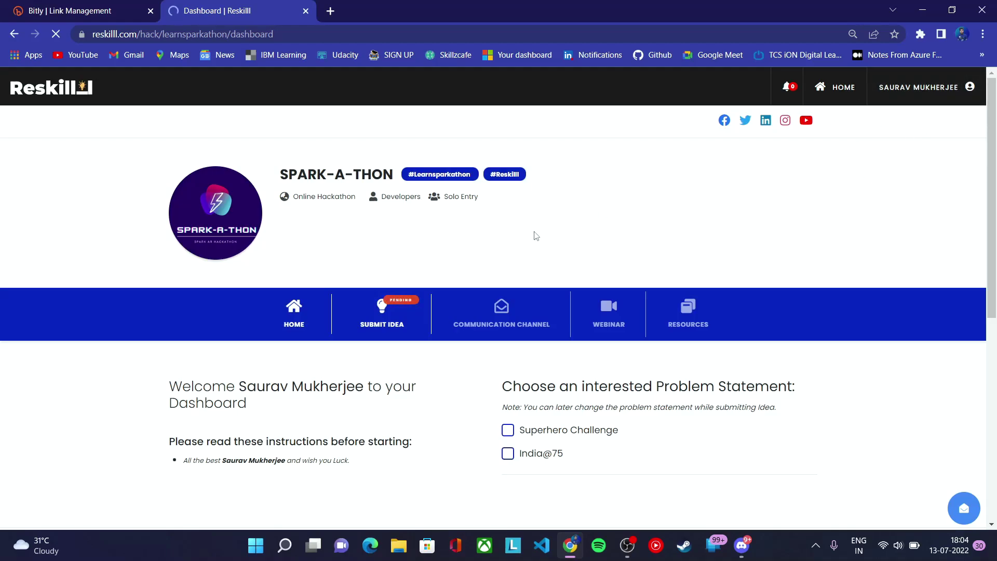
Step: Review the Idea Submission form's questions, from the problem statement to the demo video link, and close it without submitting
left_click(391, 320)
scroll(388, 317, "down", 5)
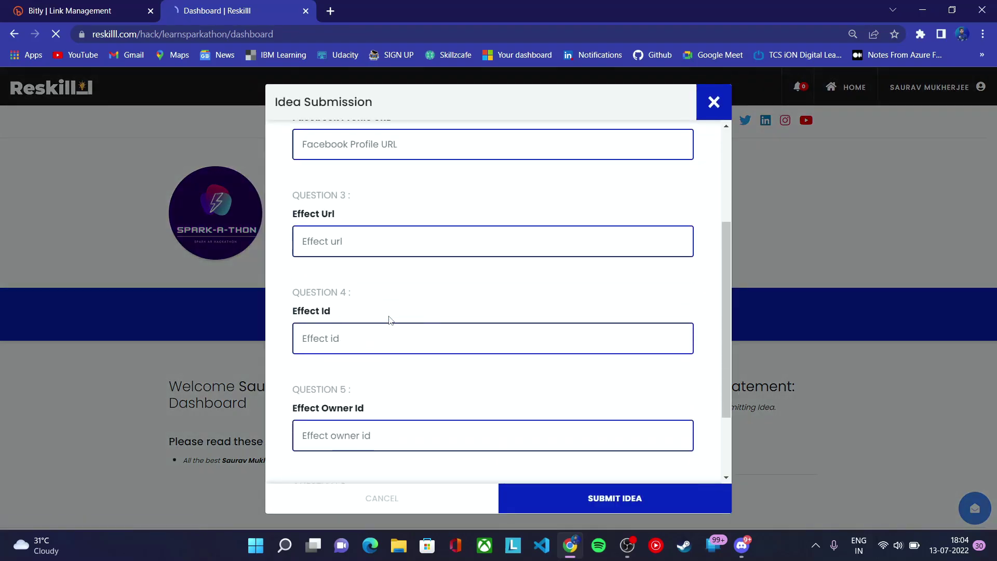
scroll(389, 316, "up", 5)
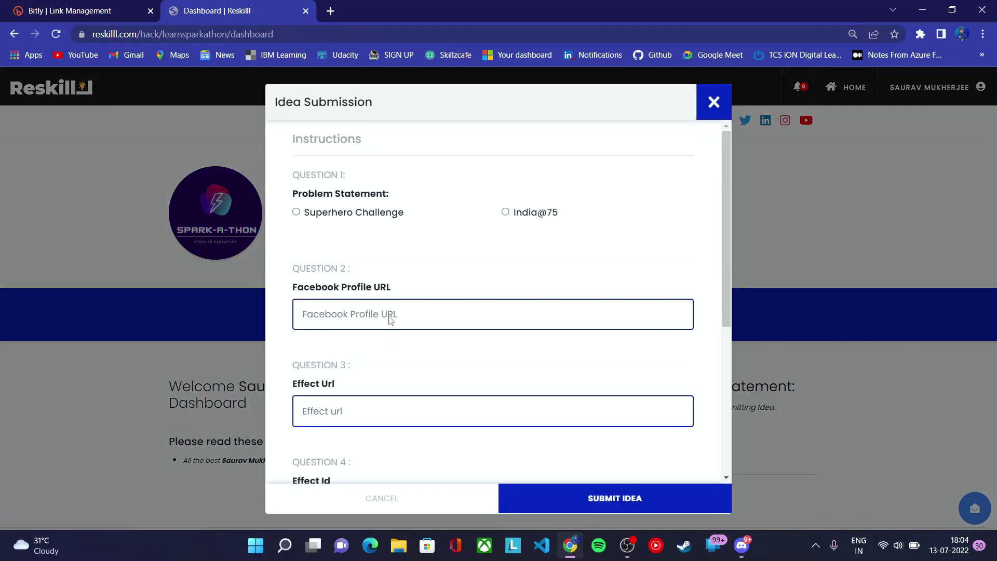
left_click(709, 103)
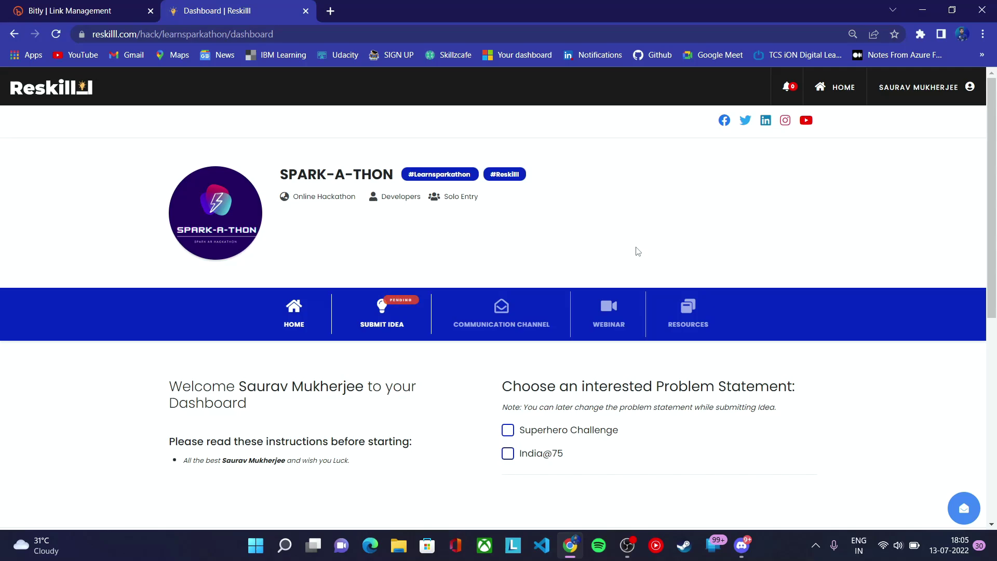
left_click(382, 312)
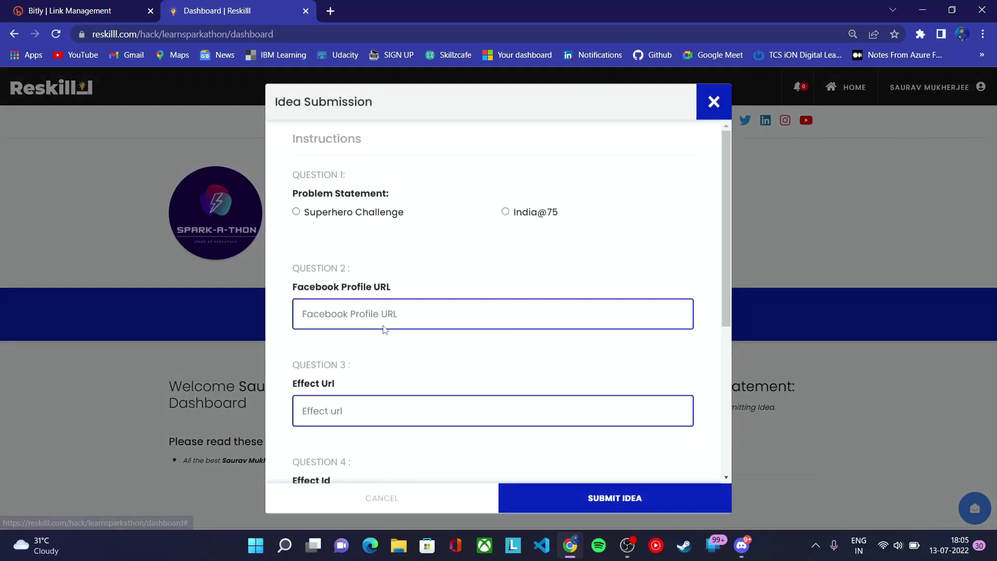
scroll(610, 301, "down", 5)
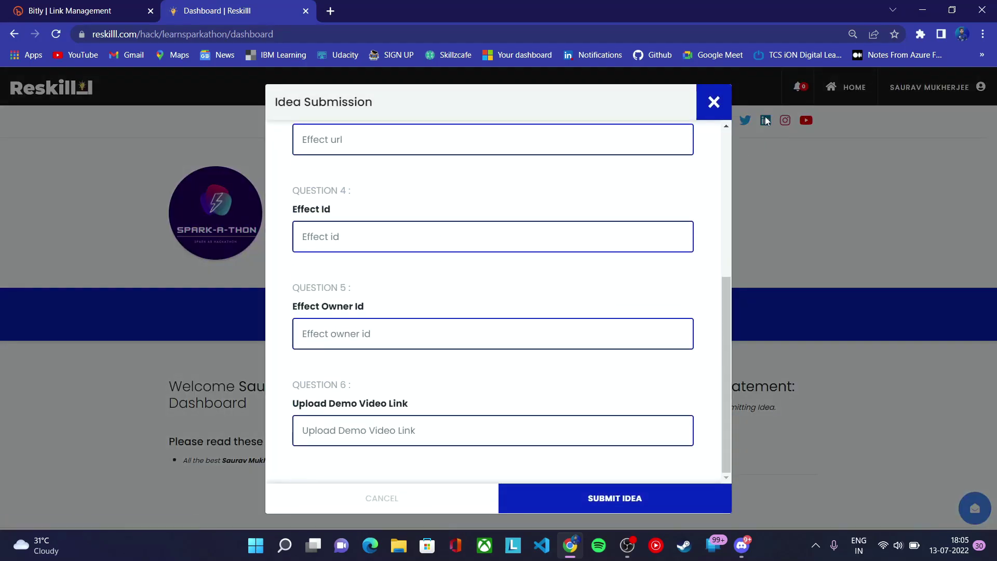
left_click(713, 103)
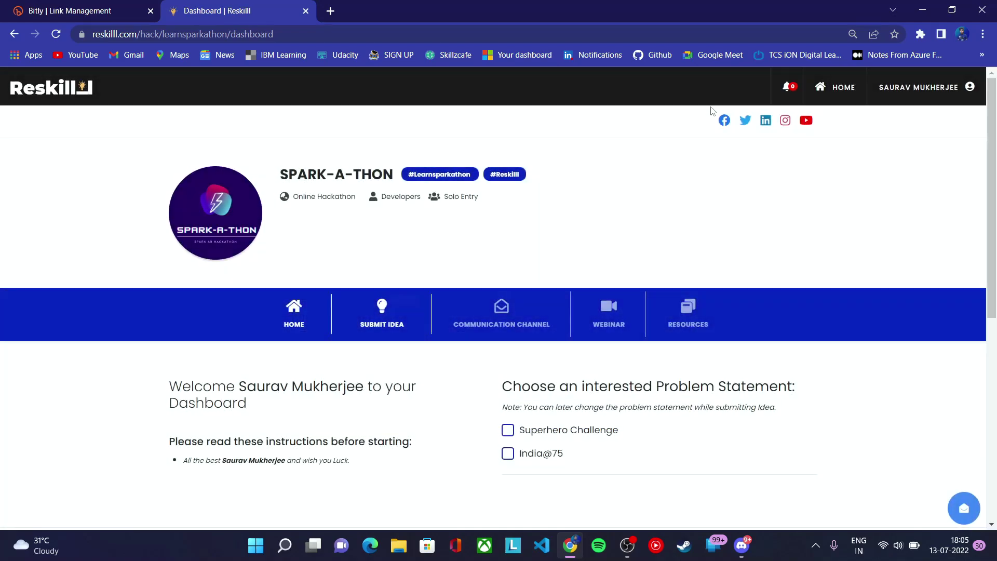
Step: Search YouTube in a new tab for "how to create spark ar filter" and close the mini player
left_click(329, 11)
left_click(69, 55)
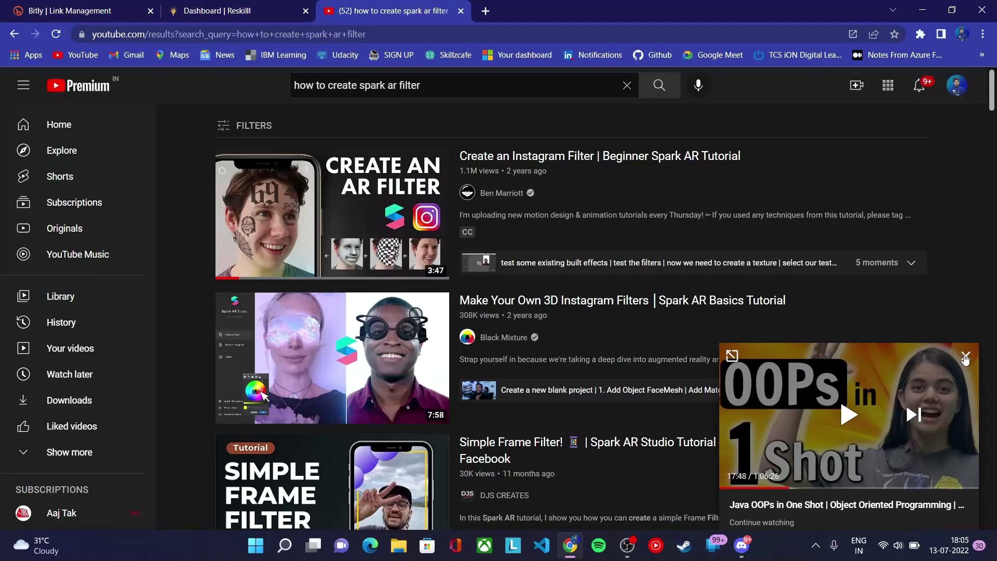
left_click(965, 356)
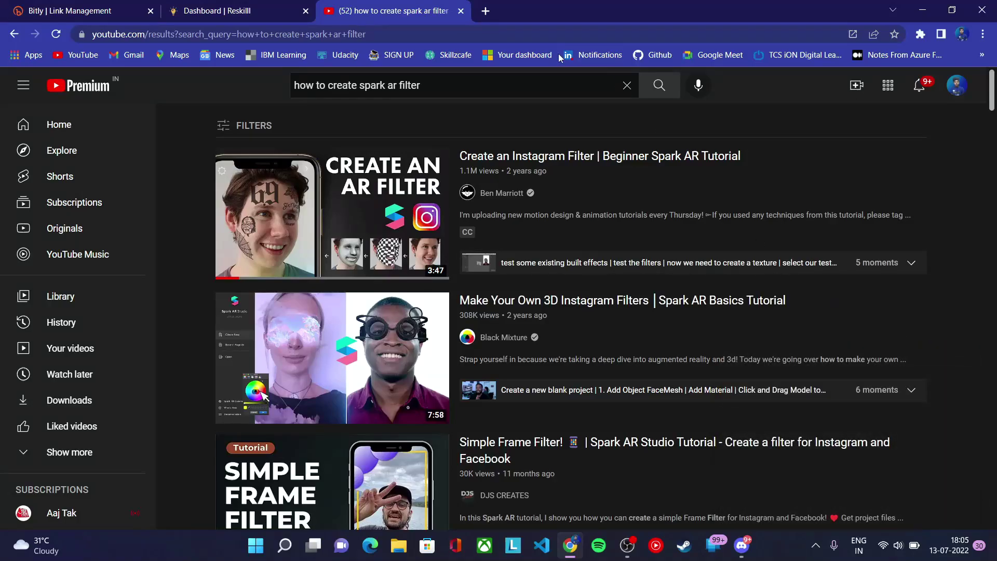
left_click(249, 11)
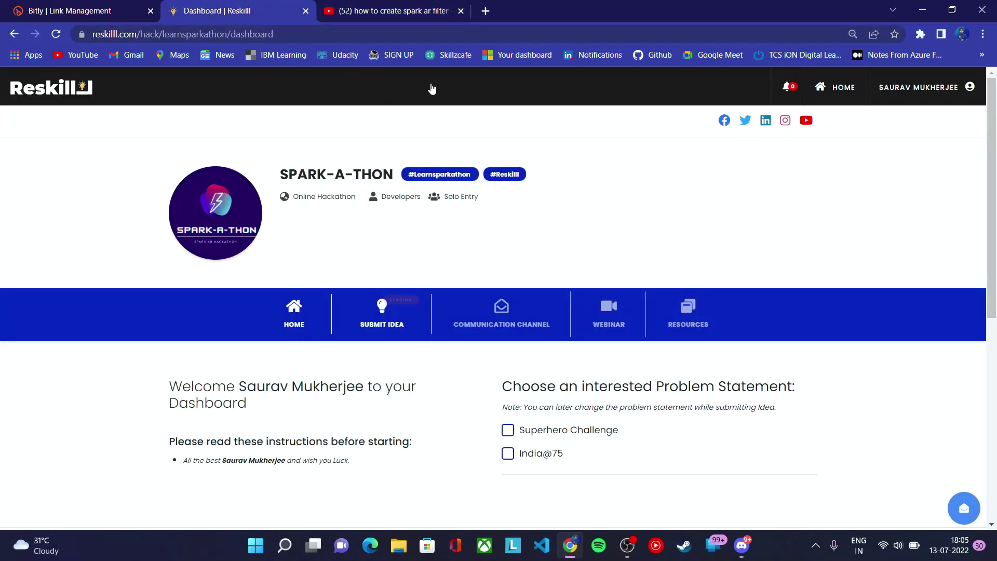
scroll(429, 88, "down", 1)
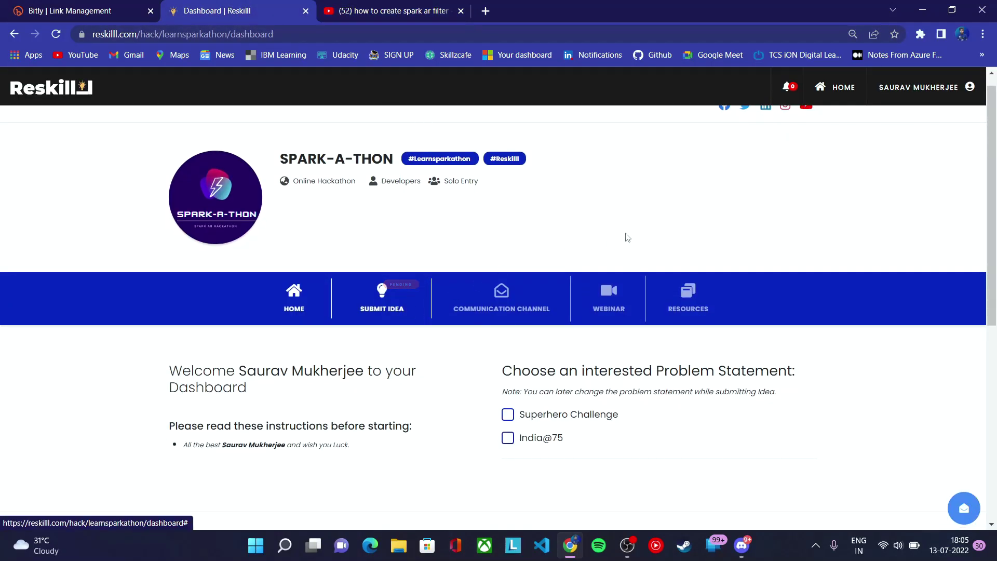
Step: Examine the YouTube search results for Spark AR filter tutorials
left_click(419, 16)
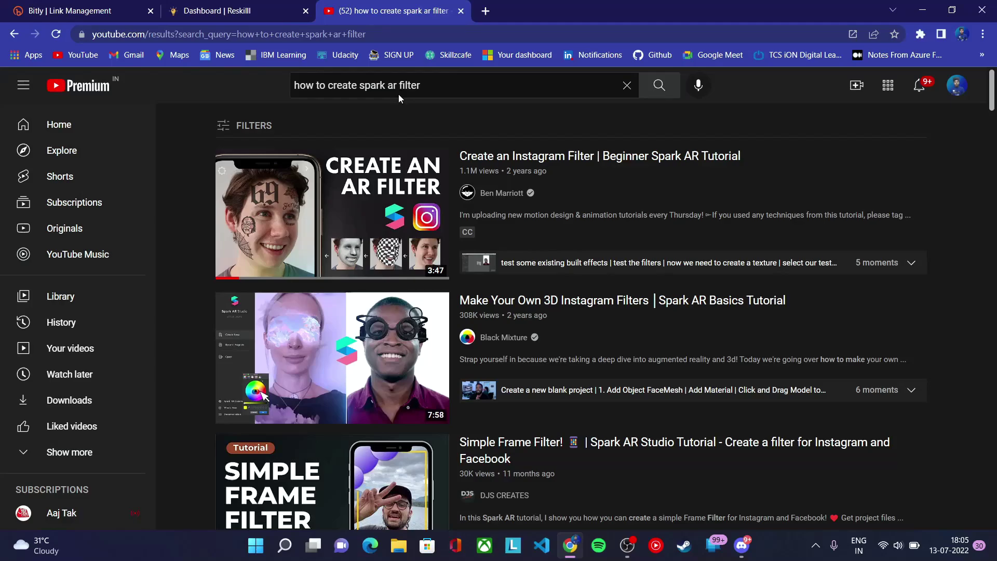
scroll(189, 291, "down", 13)
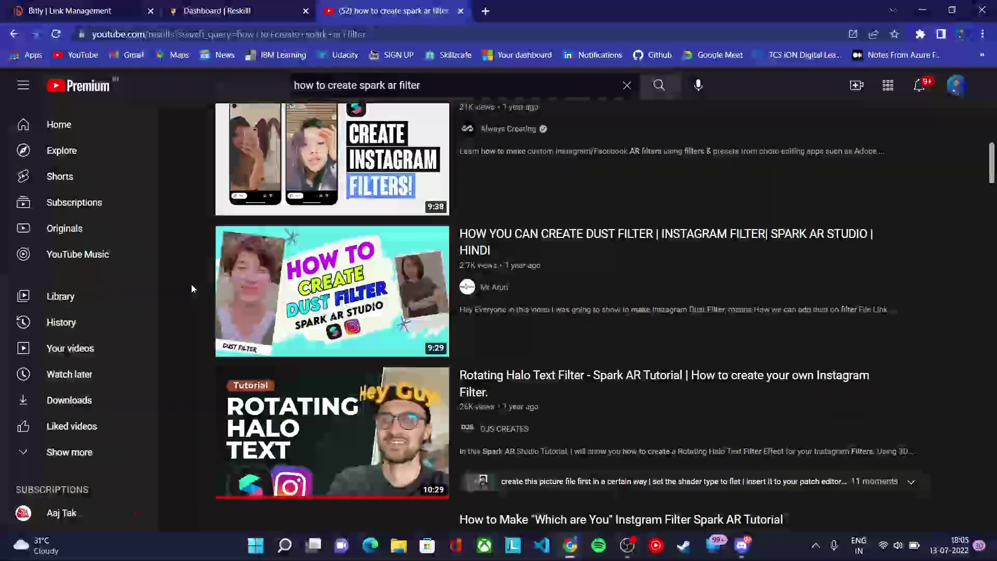
scroll(191, 289, "down", 4)
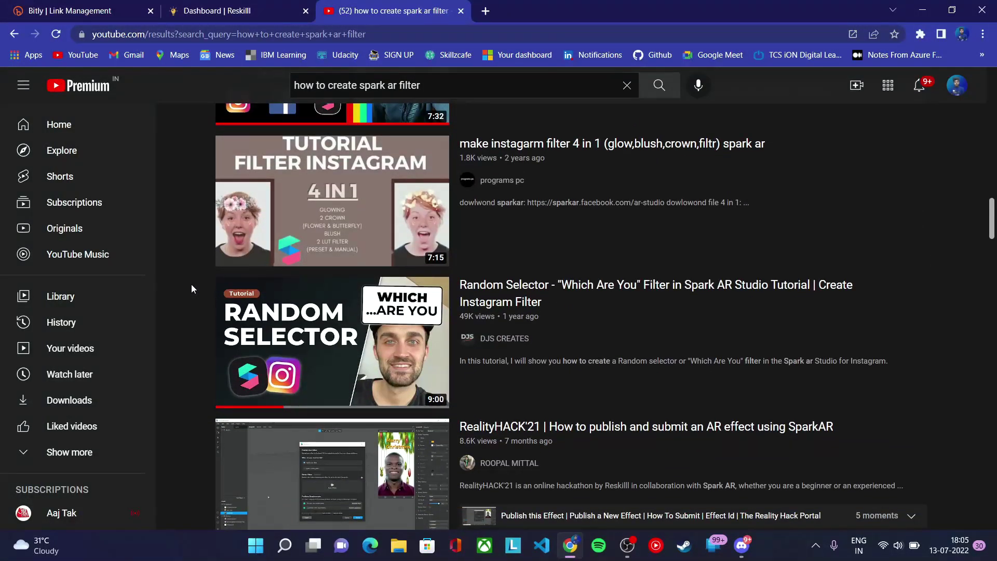
scroll(191, 288, "down", 12)
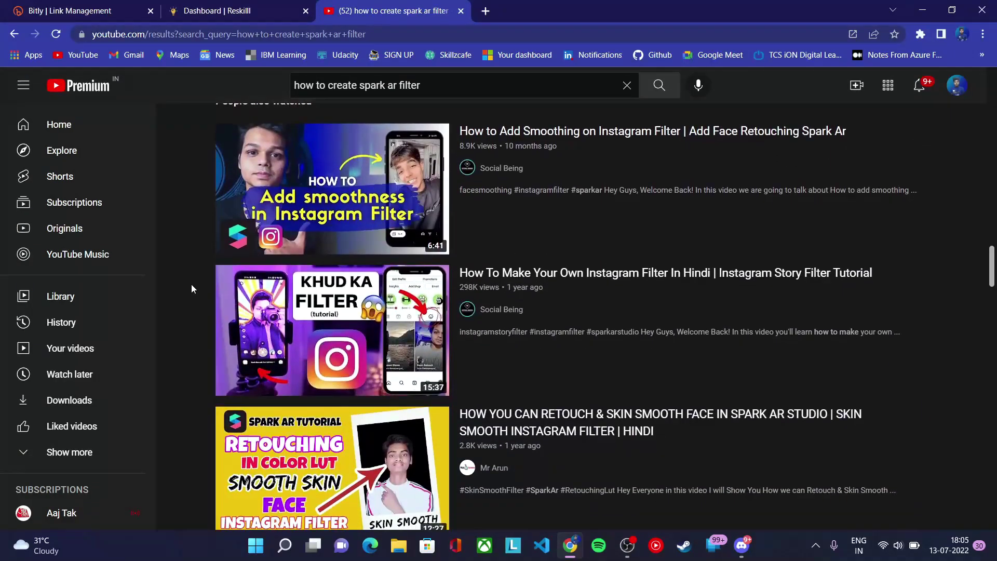
scroll(191, 288, "down", 9)
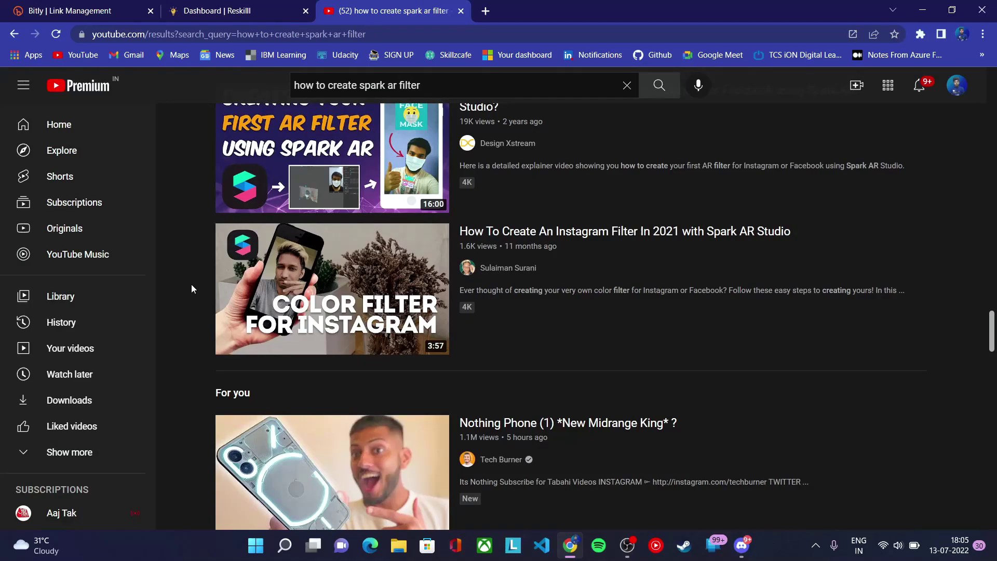
scroll(191, 285, "down", 3)
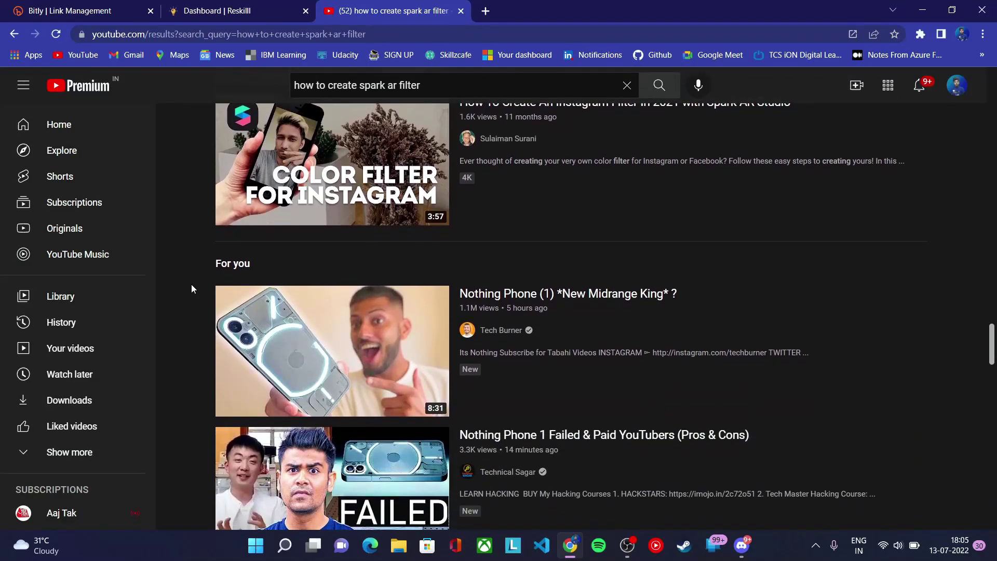
Step: Return to the hackathon dashboard and switch to Discord to show the Spark-a-thon announcement in staff-chat
left_click(218, 11)
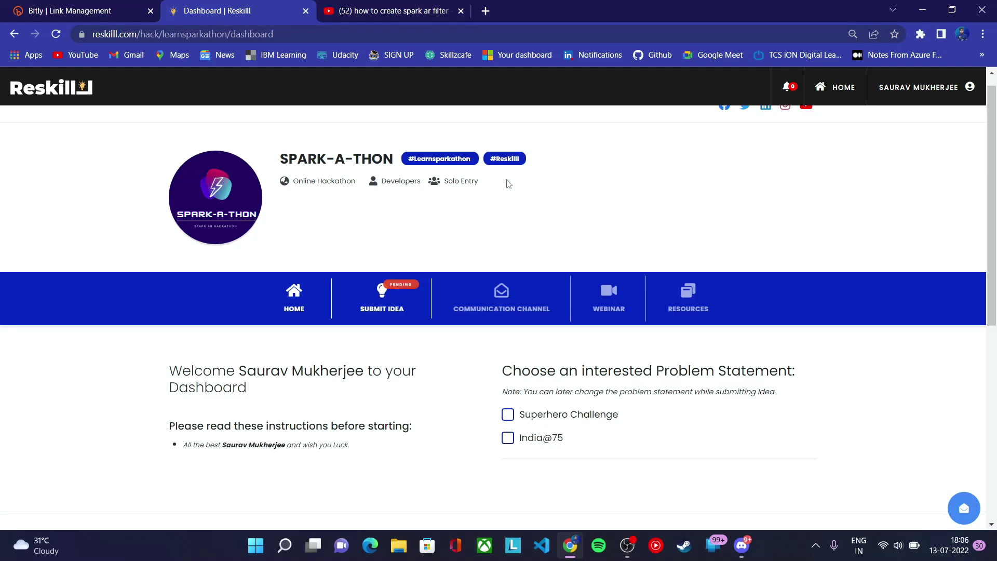
left_click(742, 546)
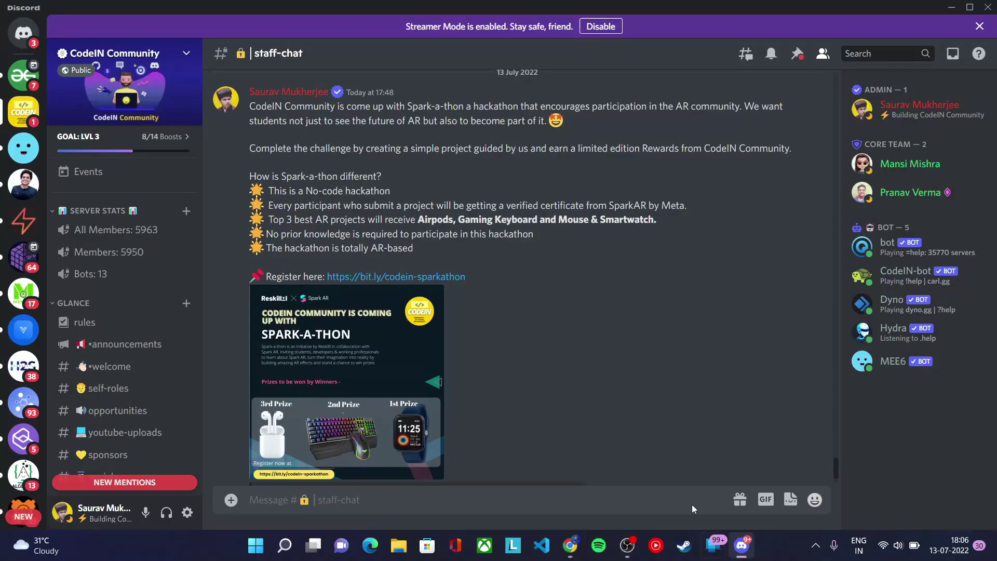
Step: View the Spark-a-thon prize poster enlarged in the announcement, close it, and switch away from Discord
left_click(407, 405)
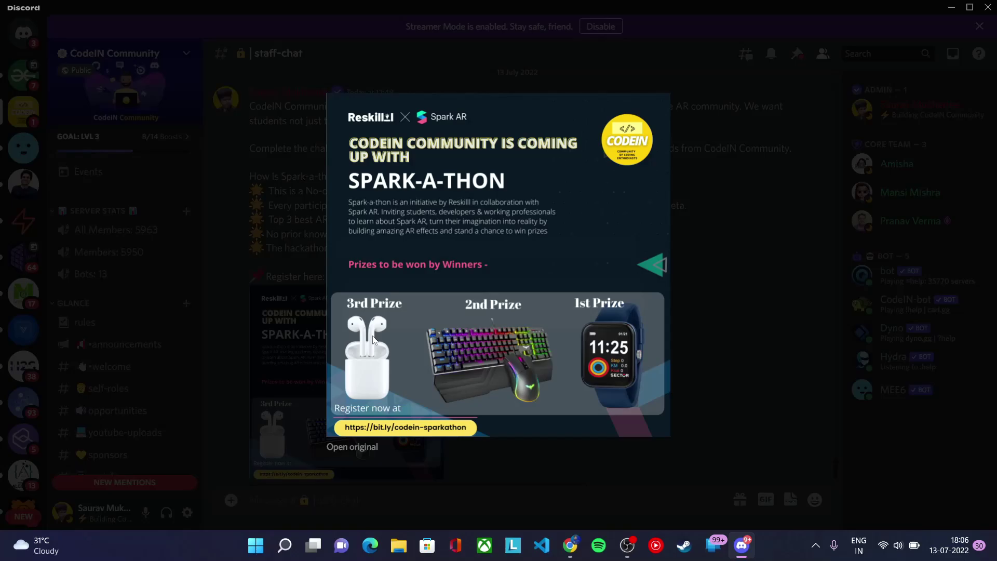
left_click(799, 325)
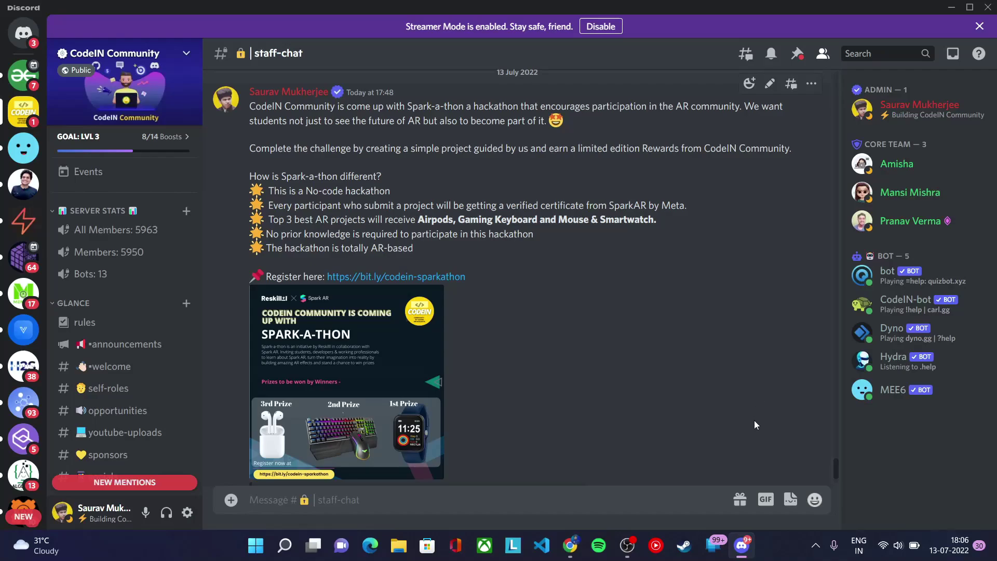
key("alt+Tab")
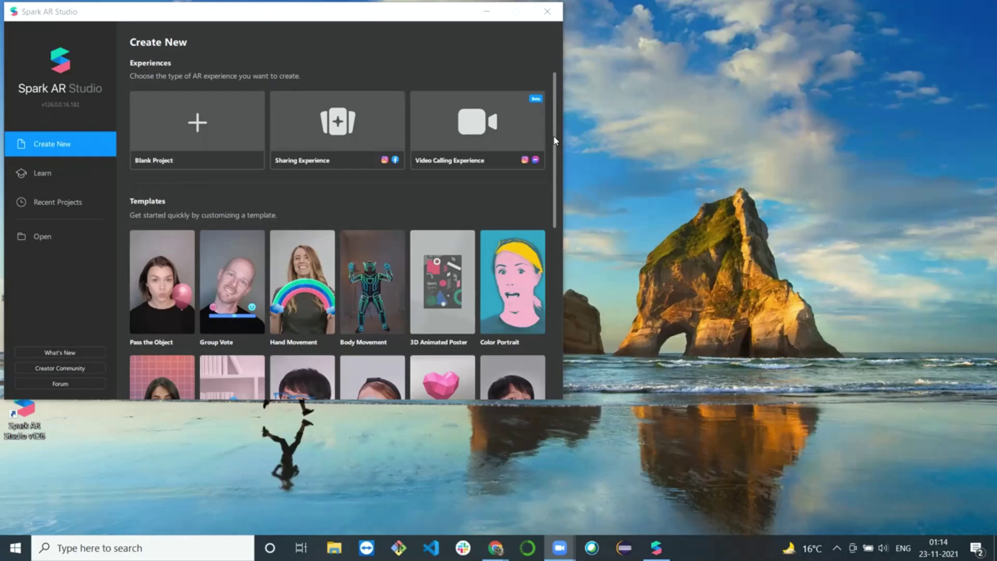
Step: In Spark AR Studio, create a project from the Background template, with its window maximized and the simulator preview enlarged
left_click_drag(554, 141, 553, 180)
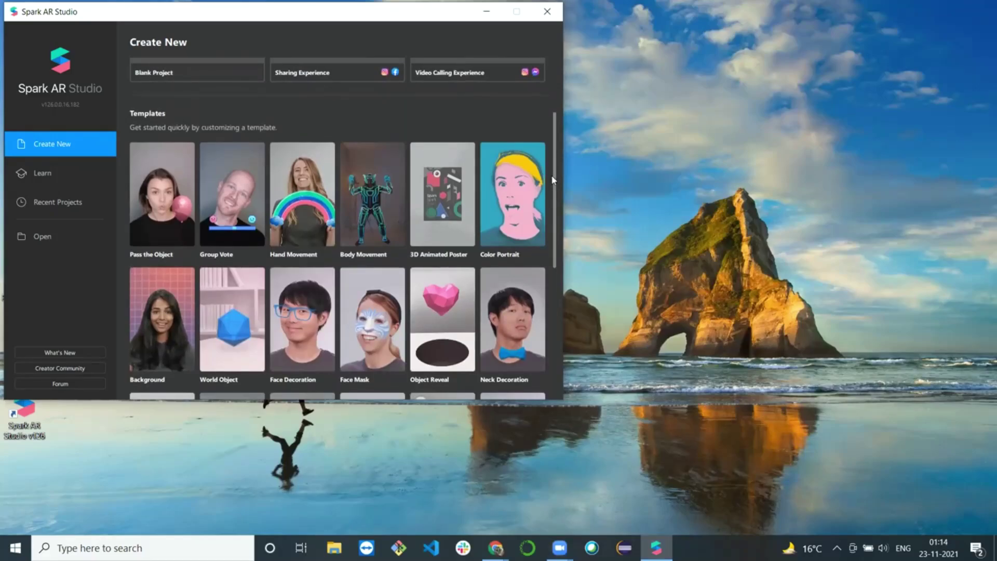
left_click_drag(554, 180, 551, 222)
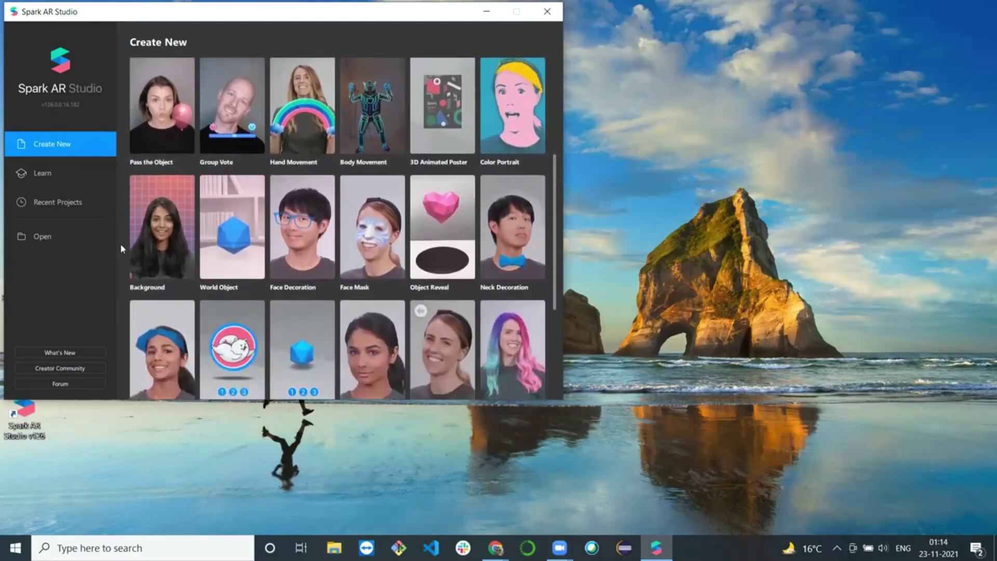
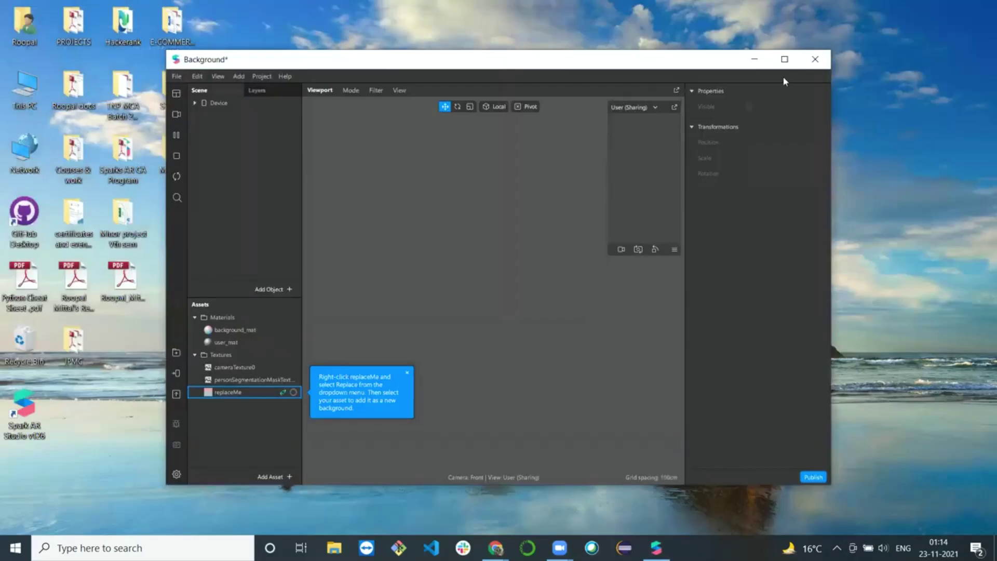
left_click(783, 59)
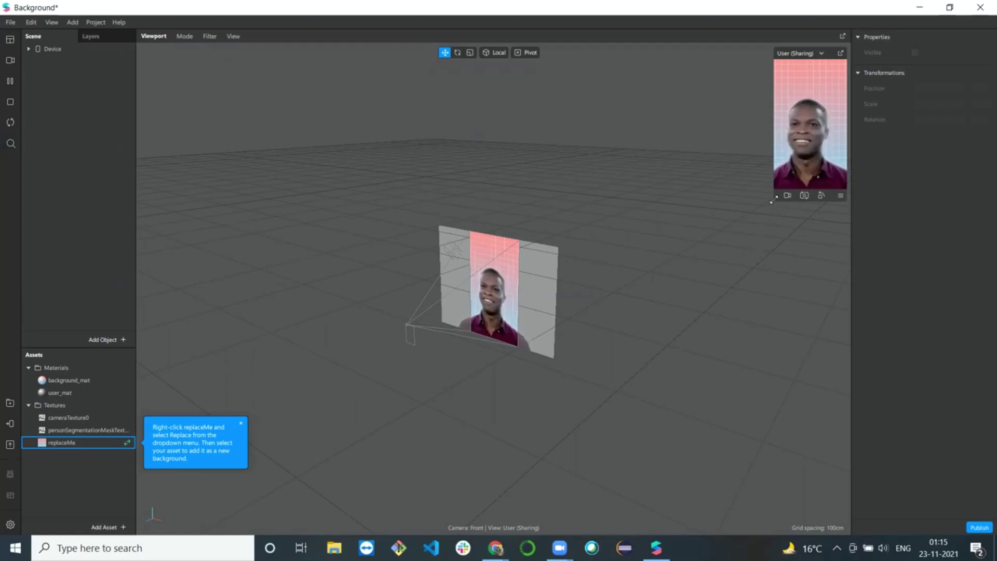
left_click_drag(773, 199, 696, 284)
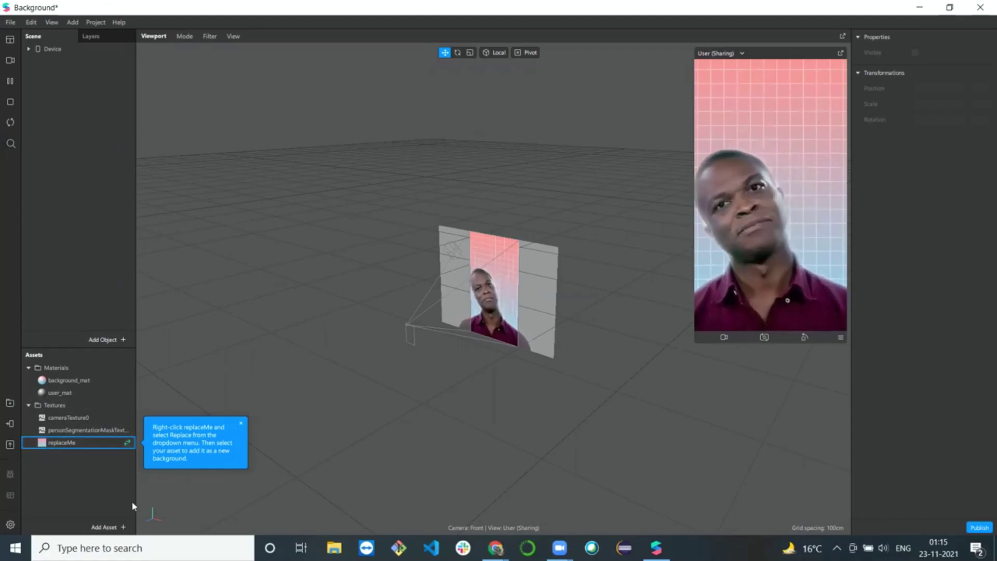
Step: Delete the replaceMe texture from the assets, including its file in the project folder
left_click(68, 444)
key("Delete")
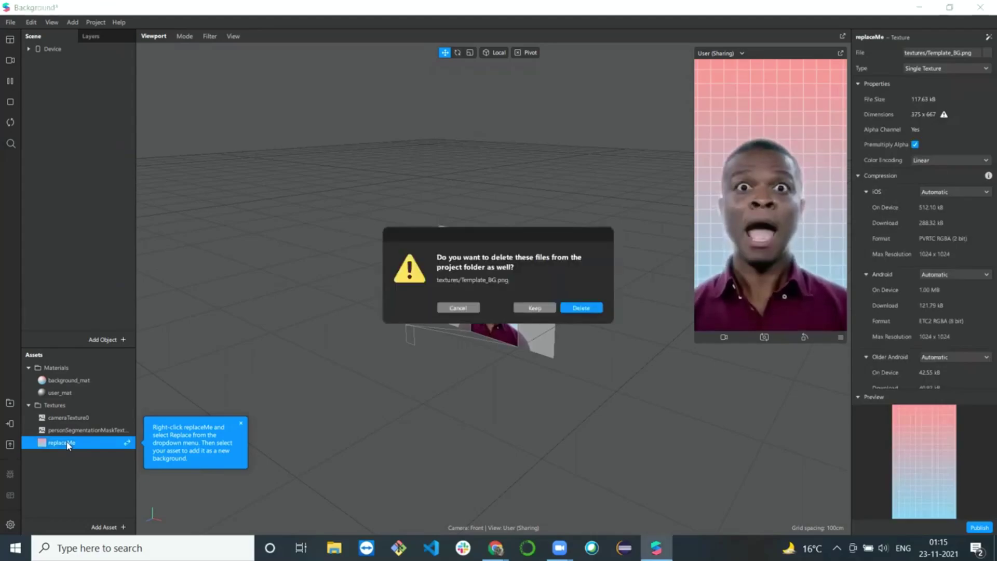
left_click(580, 308)
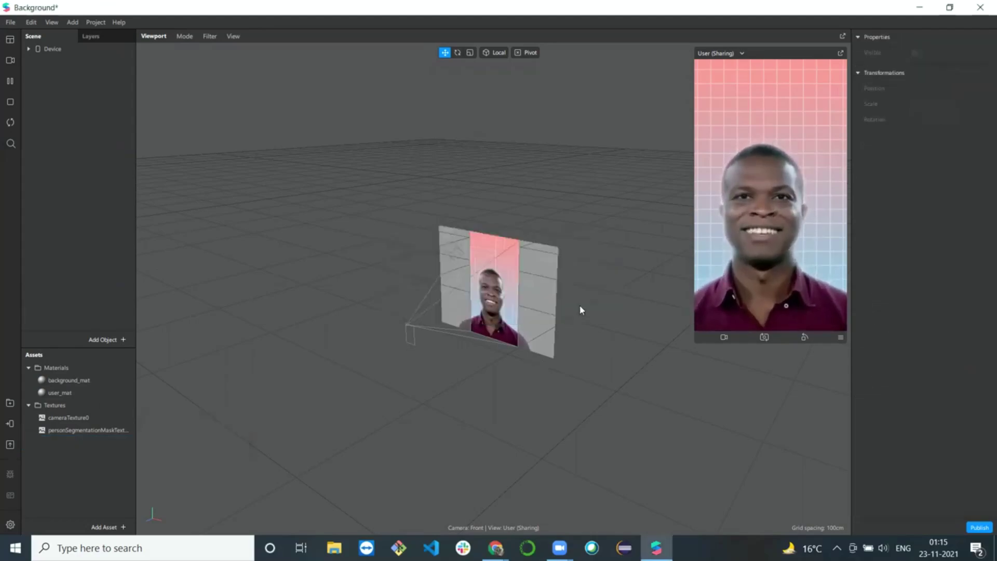
Step: Import background.jpg from the DEMO folder on the computer as a new texture asset
left_click(114, 527)
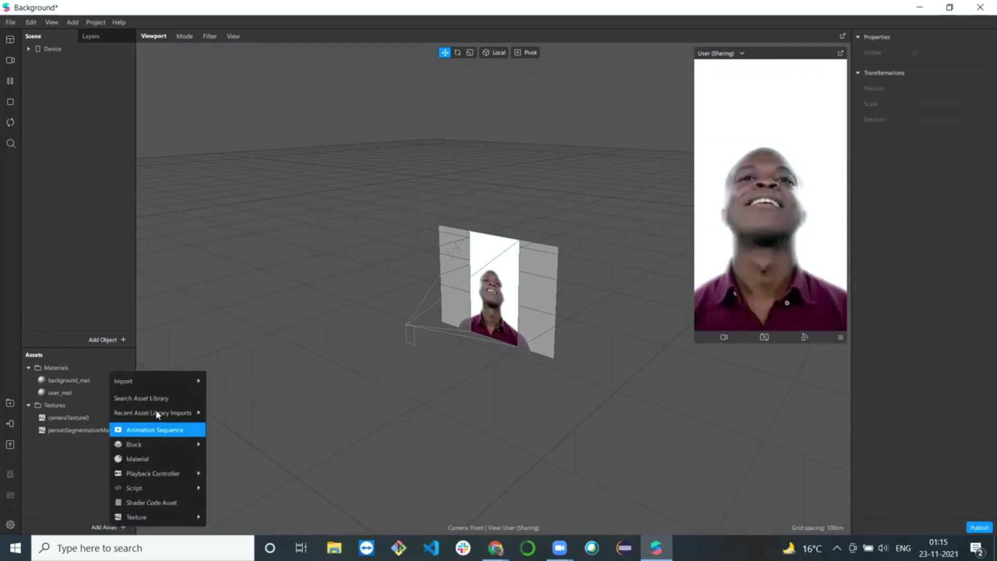
mouse_move(170, 389)
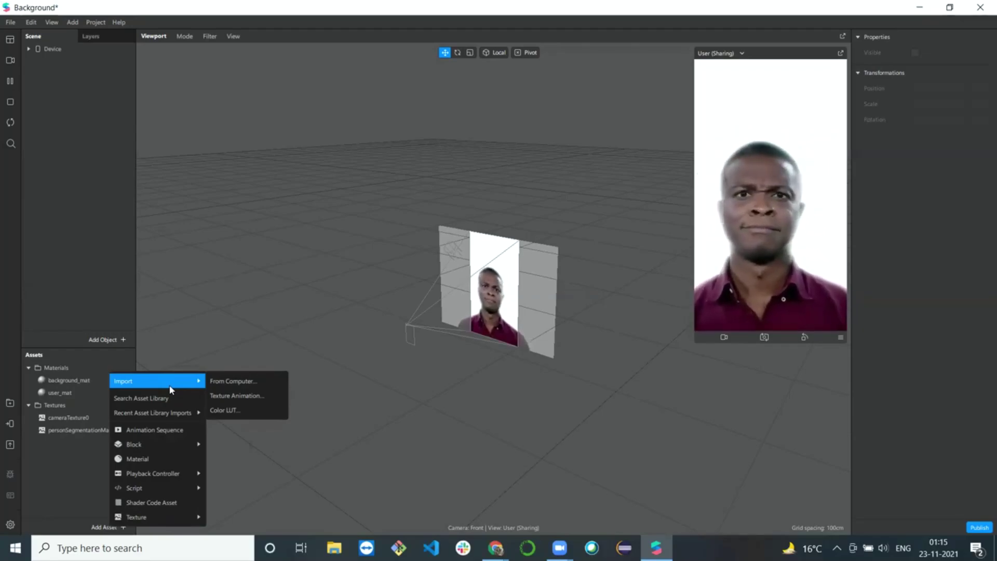
left_click(230, 387)
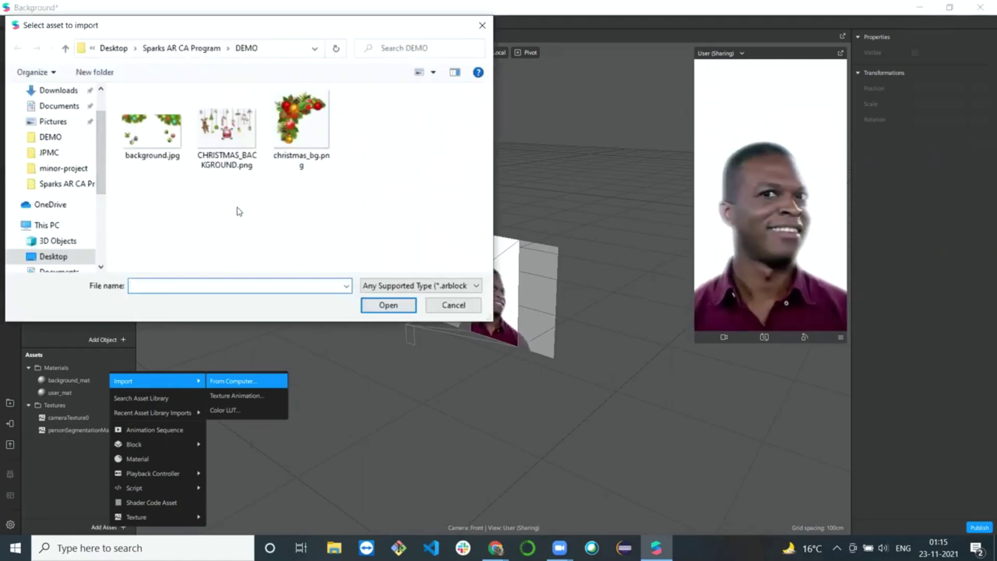
left_click(153, 138)
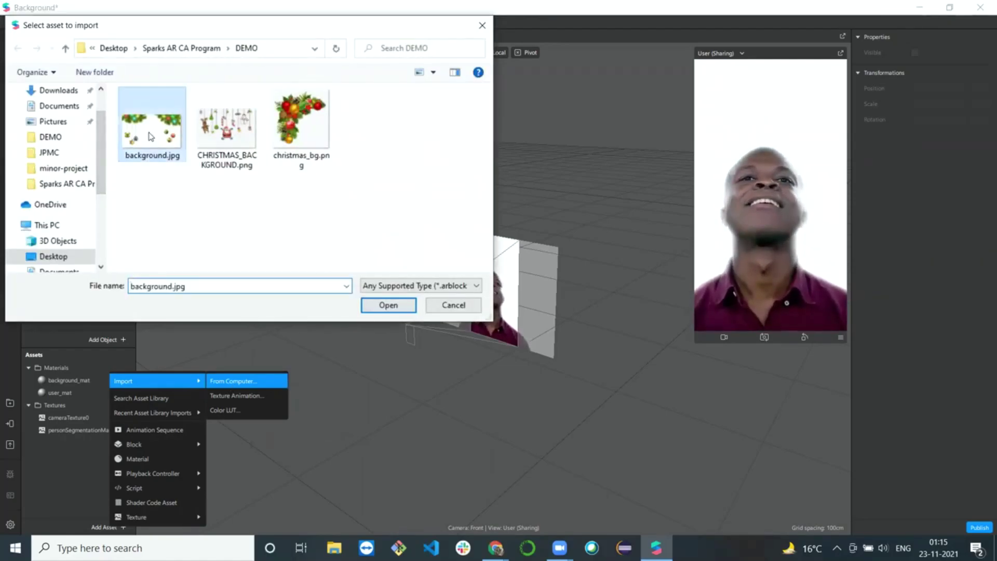
left_click(389, 304)
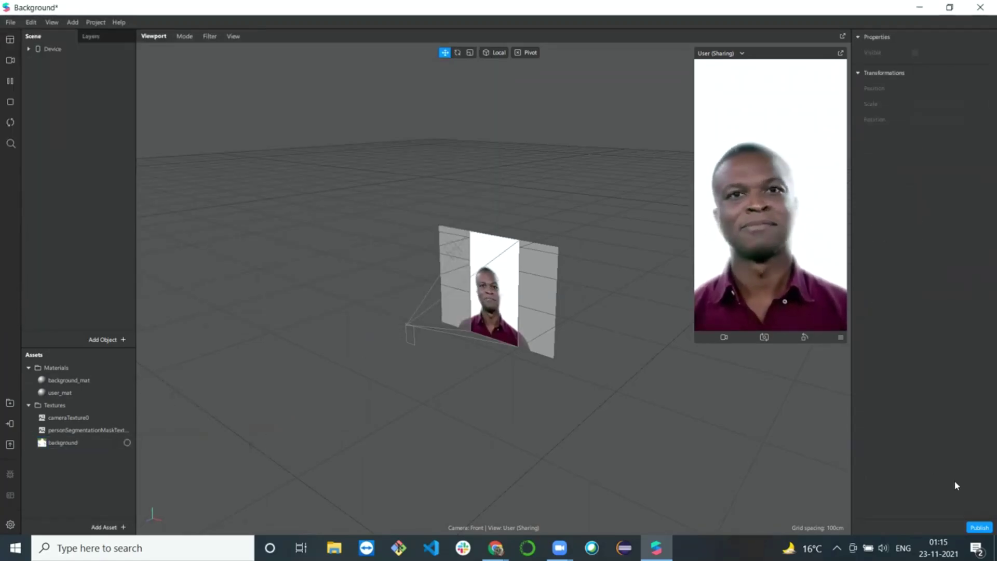
Step: Assign the imported background texture as the diffuse texture of background_mat
left_click(47, 447)
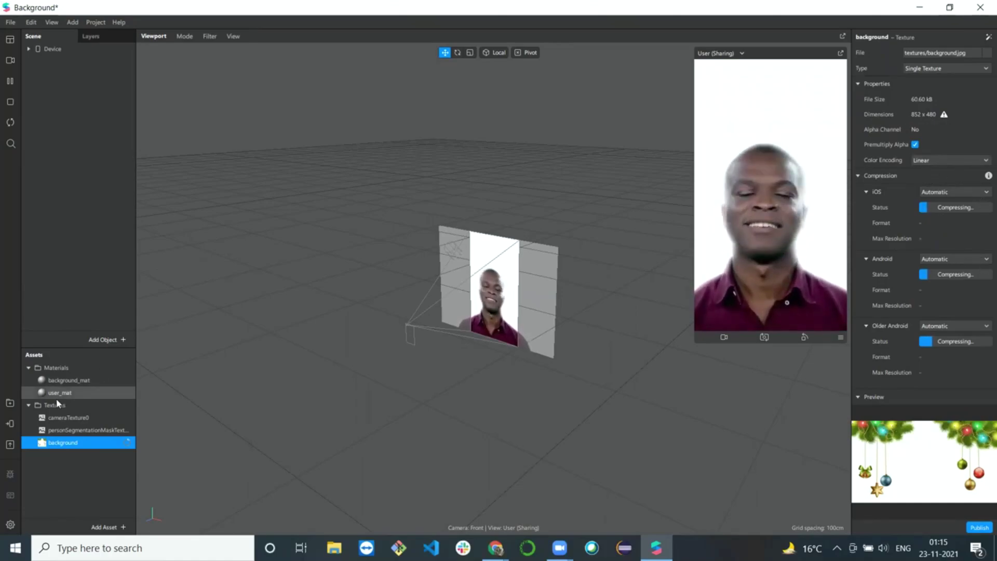
left_click(58, 382)
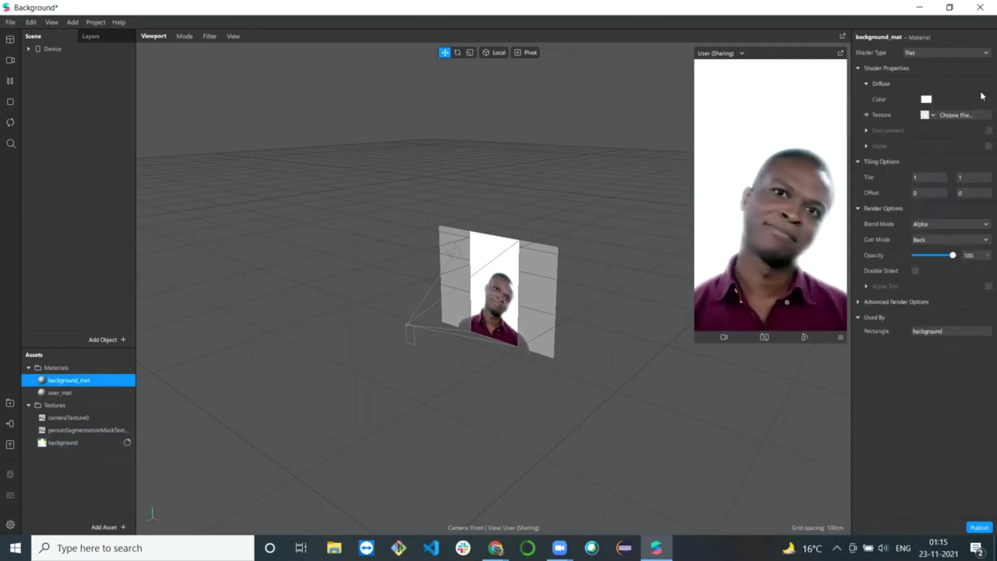
left_click(932, 115)
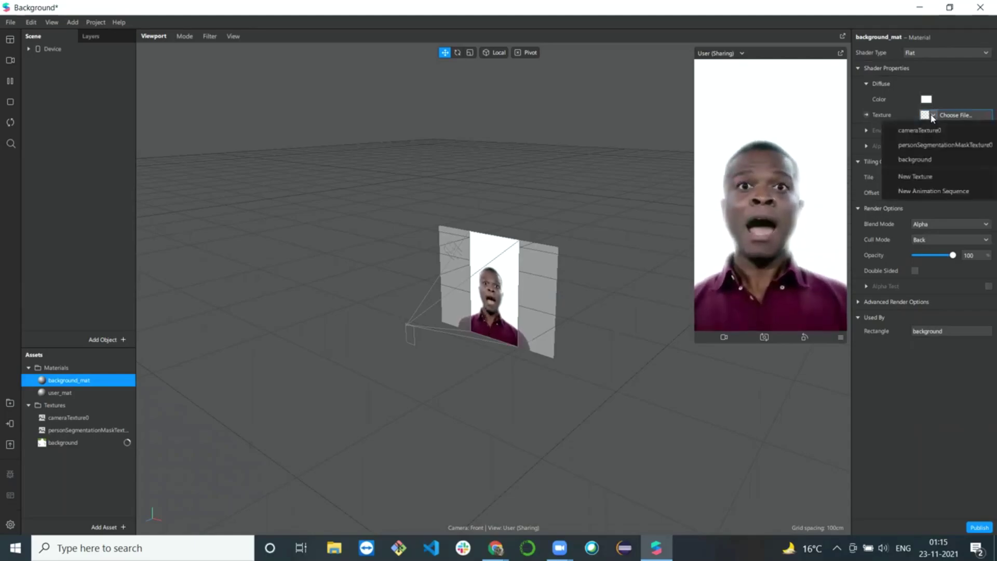
left_click(928, 158)
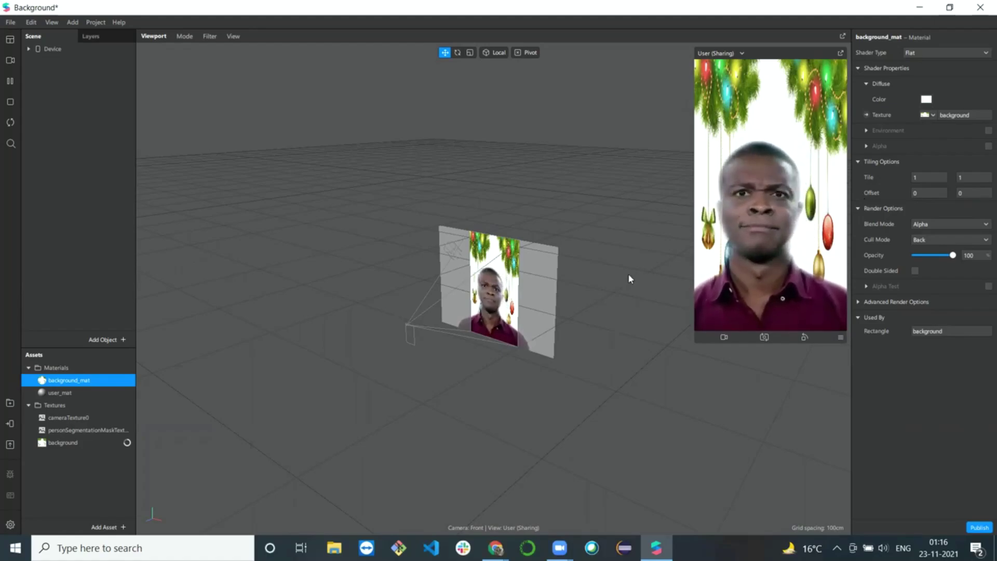
Step: Insert a 3D Text object into the scene
left_click(118, 527)
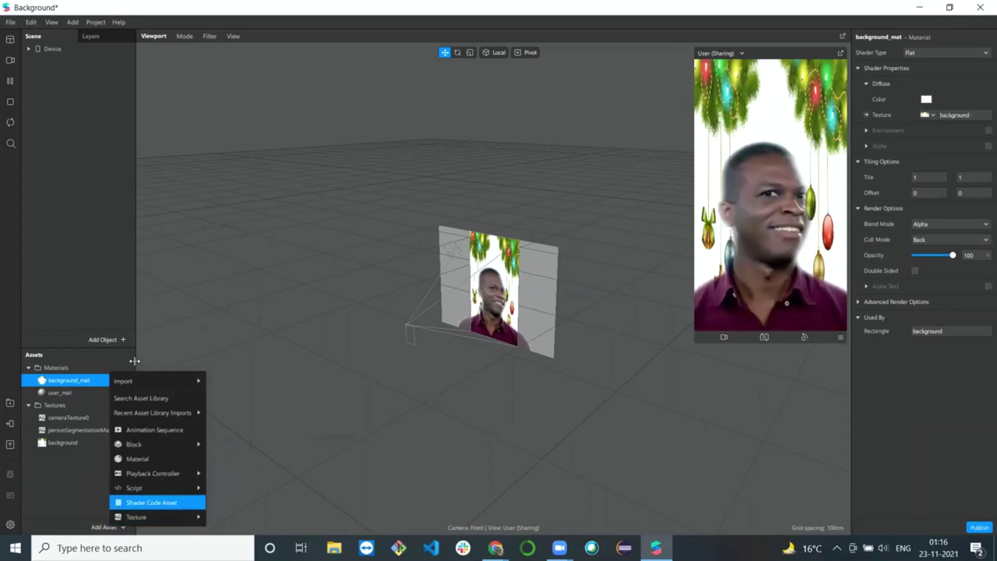
left_click(116, 342)
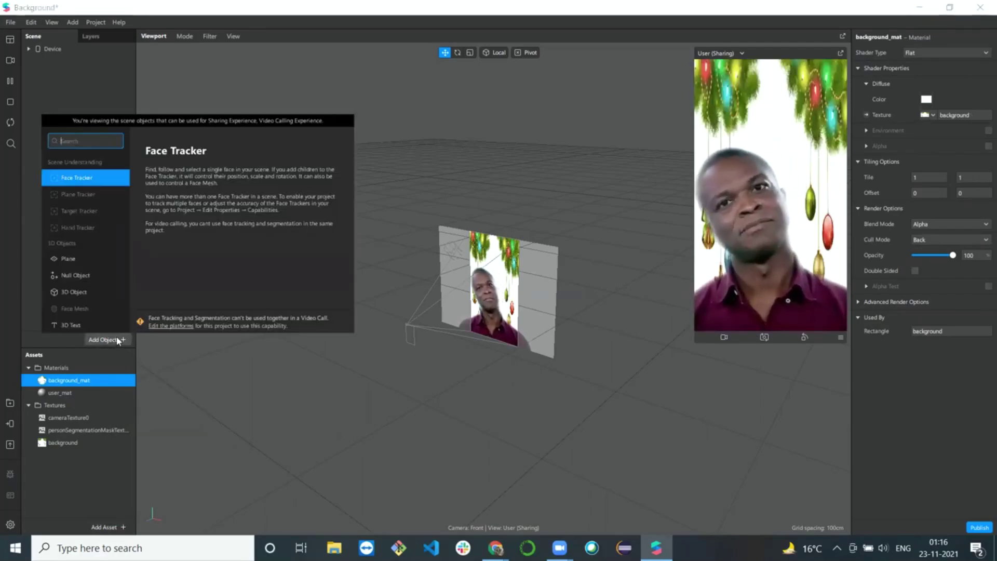
left_click(88, 325)
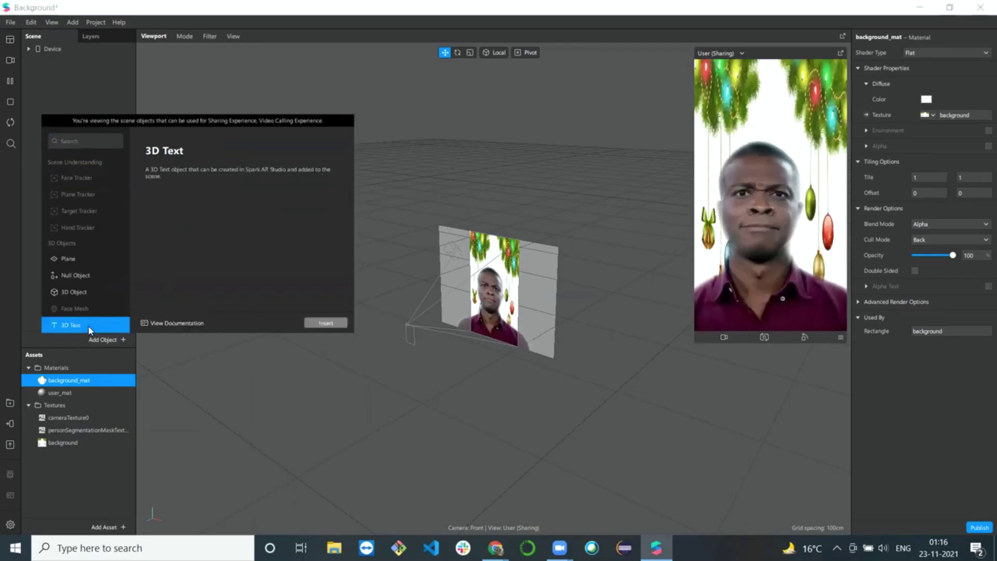
left_click(323, 323)
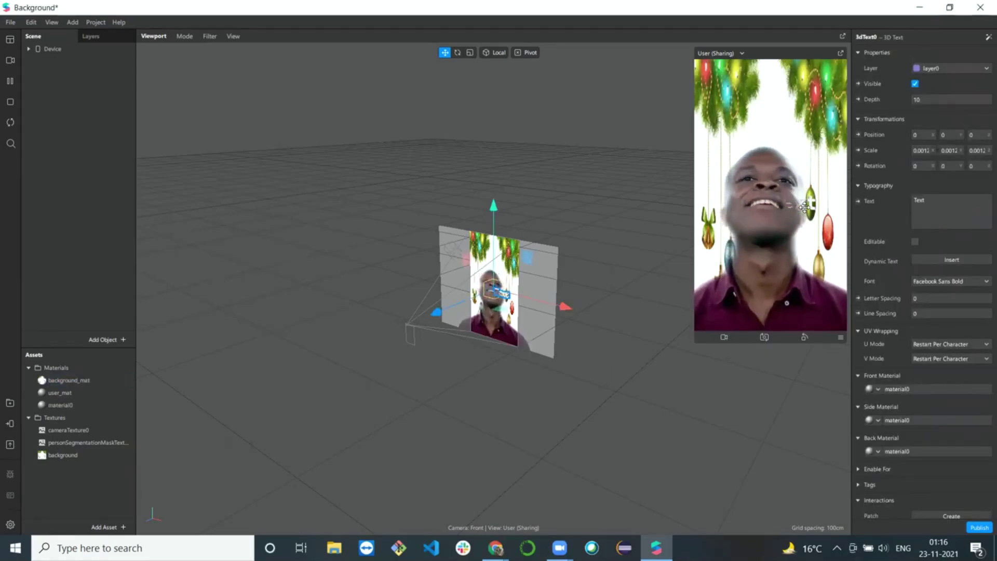
Step: Set the 3D text to "Merry Christmas", with each word on its own line
left_click(942, 216)
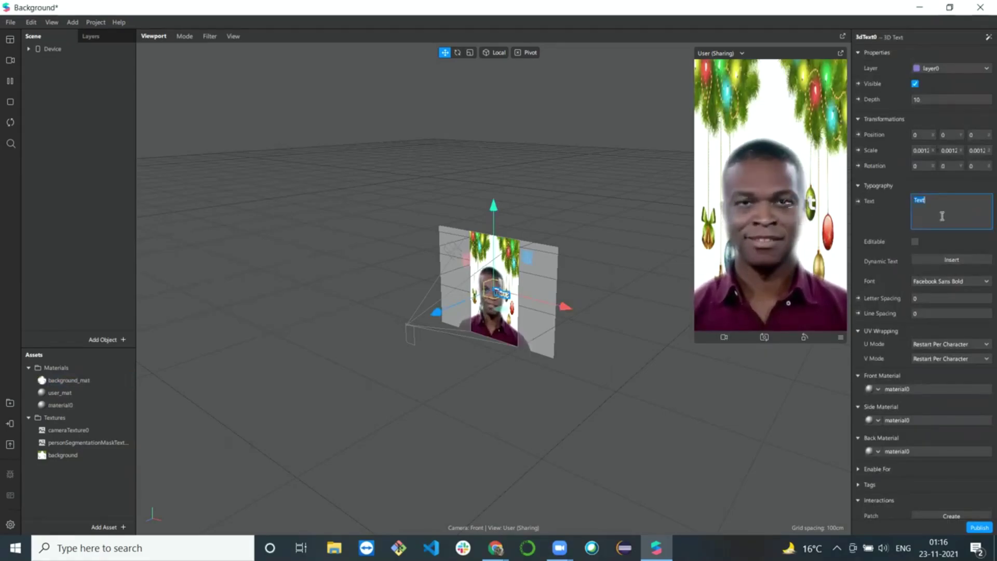
type("Merr")
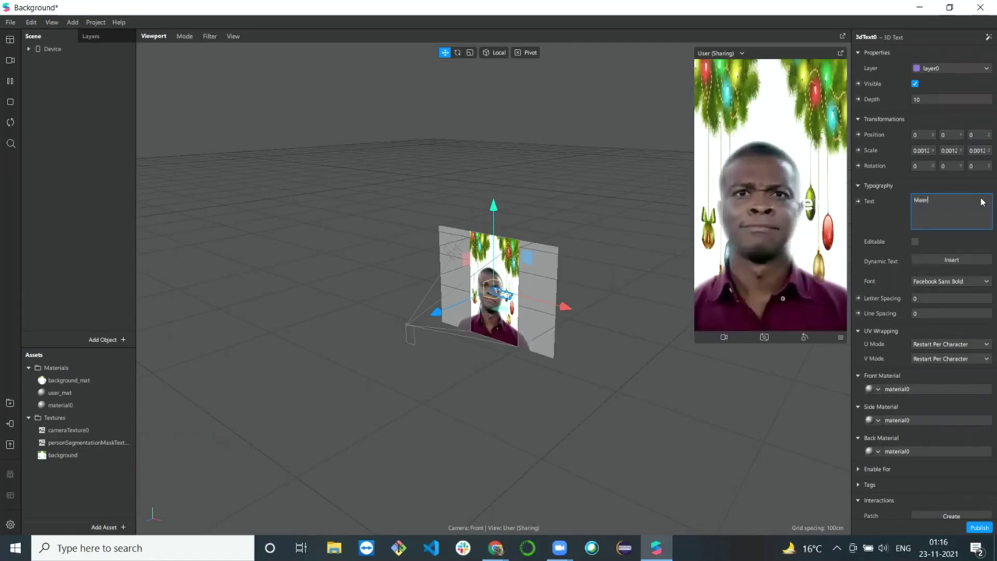
type("rry")
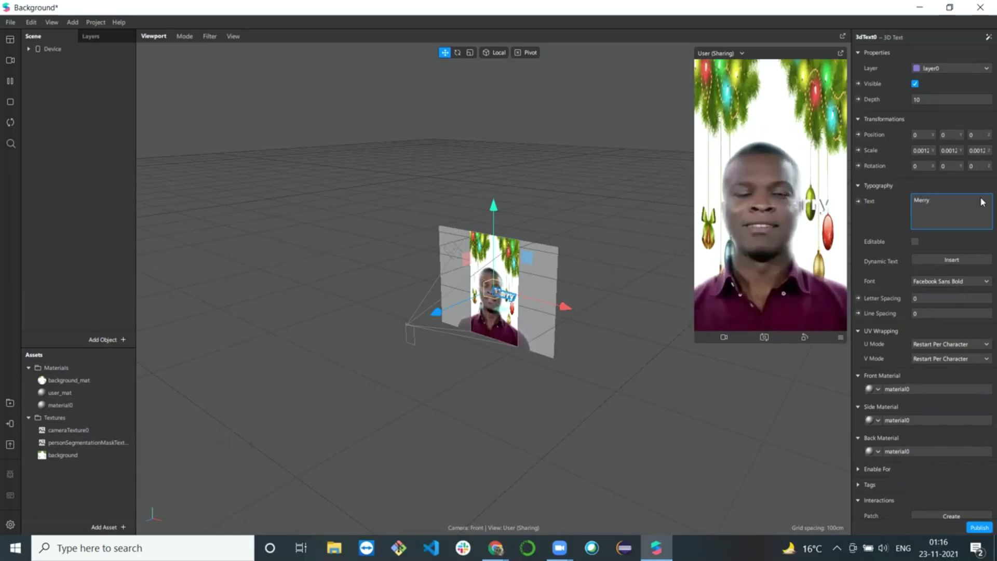
type(" Christmas")
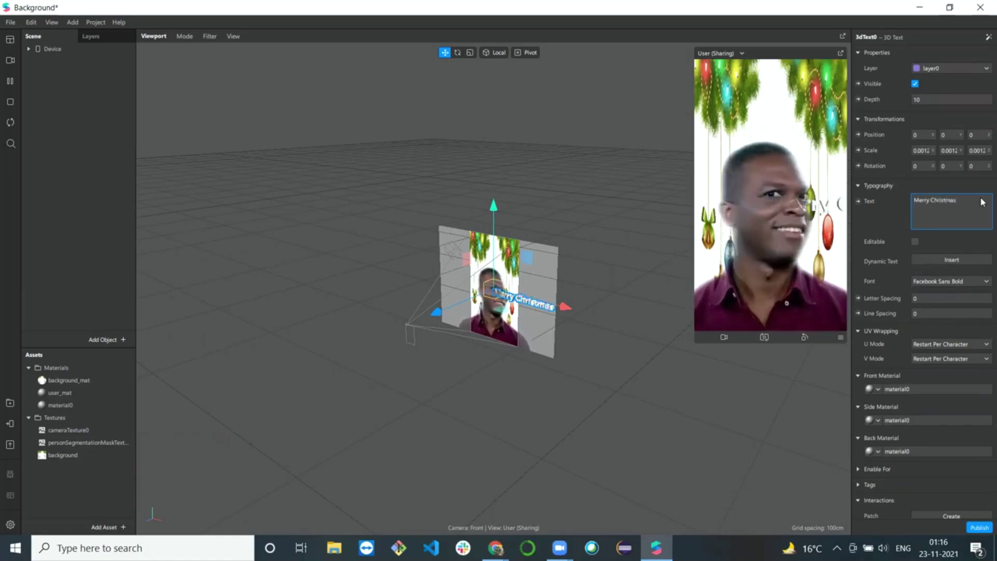
left_click(929, 201)
key("Return")
left_click(775, 226)
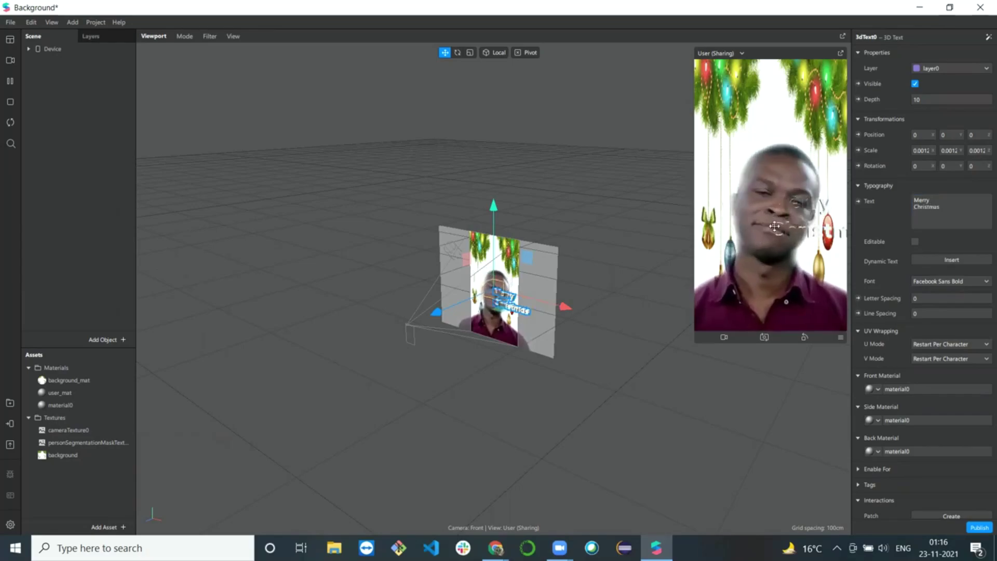
Step: Move the Merry Christmas text above the person's head, to about X -0.079, Y 0.207, Z -0.016
left_click(502, 301)
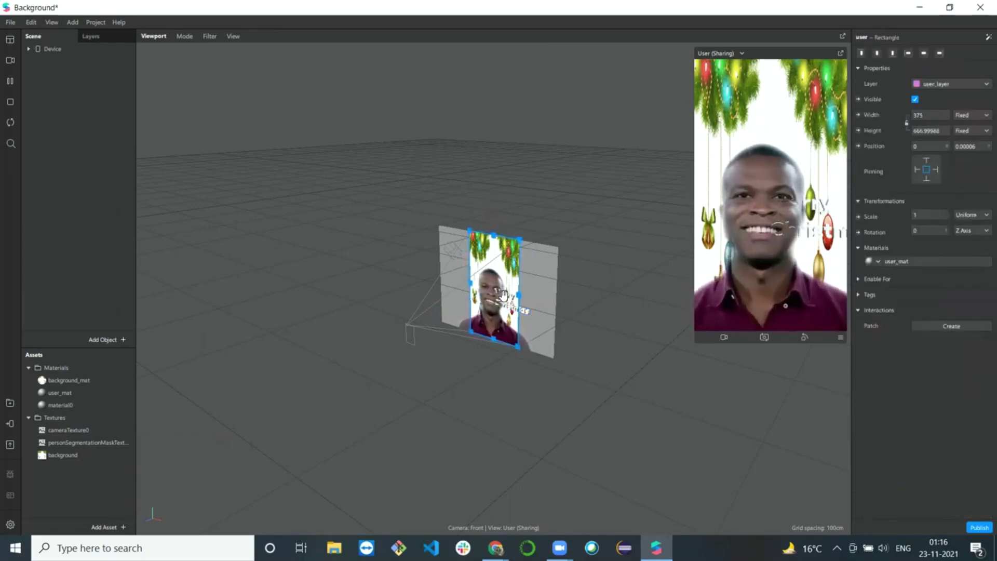
left_click(522, 314)
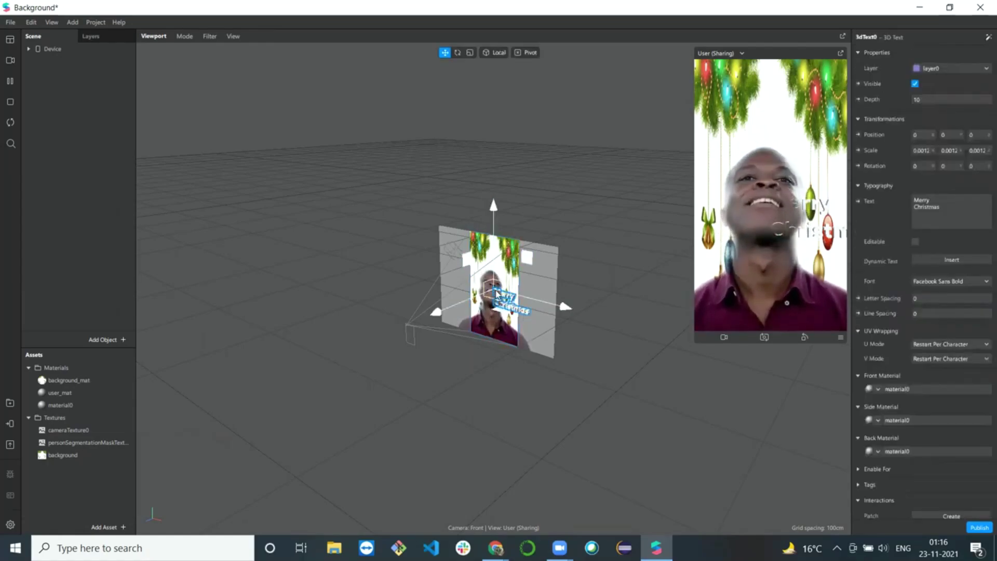
left_click_drag(492, 208, 462, 160)
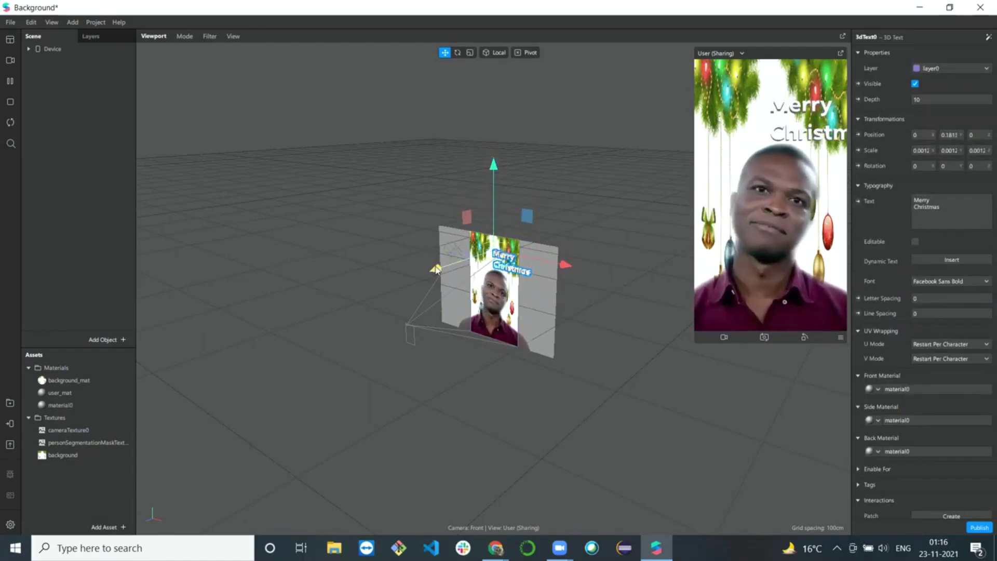
left_click_drag(436, 269, 549, 259)
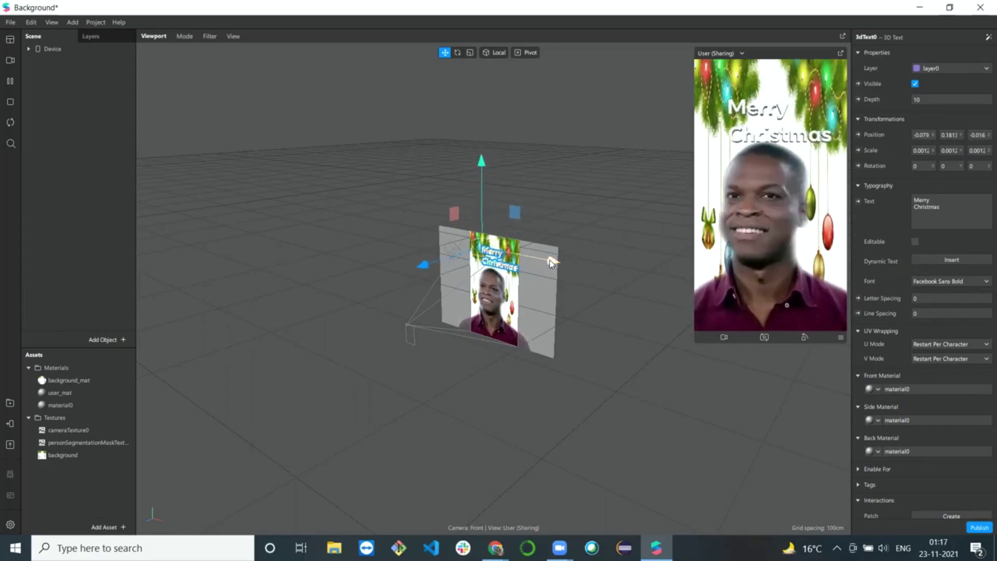
left_click_drag(481, 162, 481, 157)
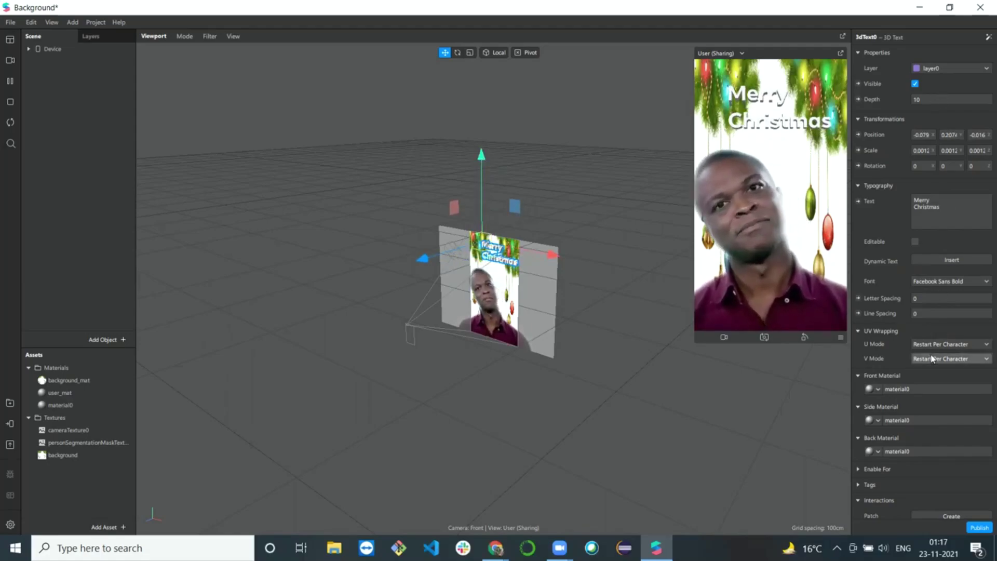
Step: Set the diffuse color of material0, used by the Merry Christmas text, to orange #ffaa00
left_click(892, 387)
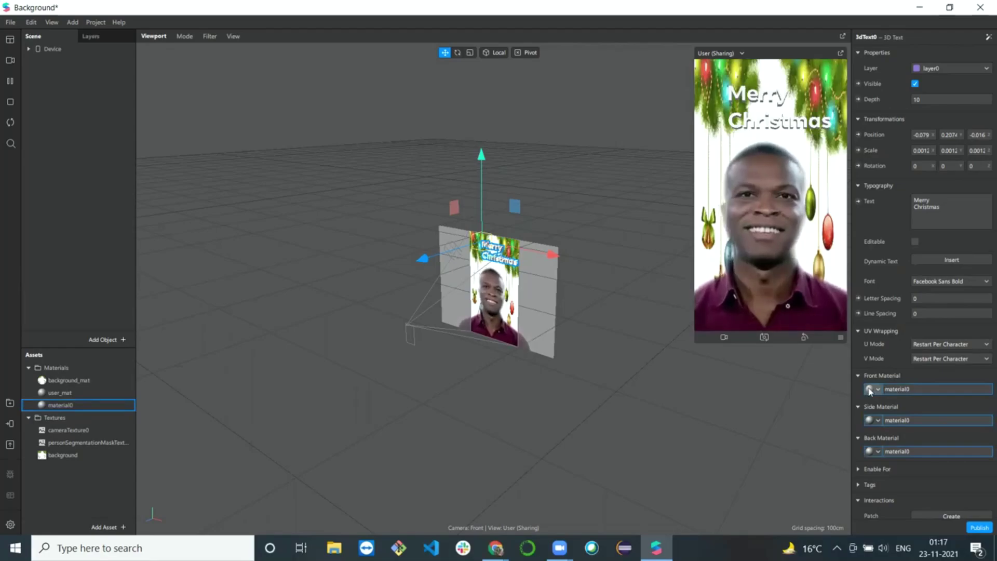
left_click(79, 404)
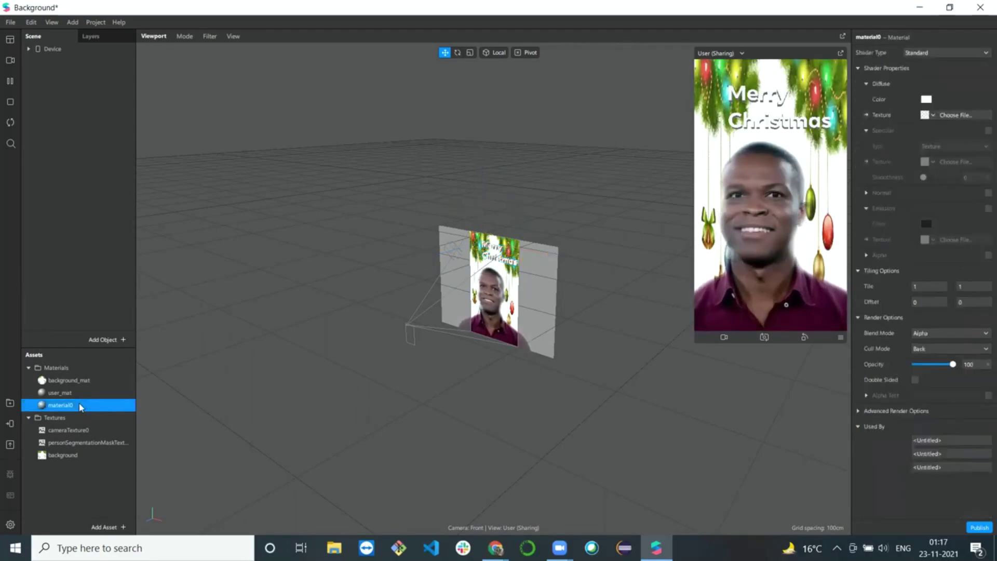
left_click(926, 99)
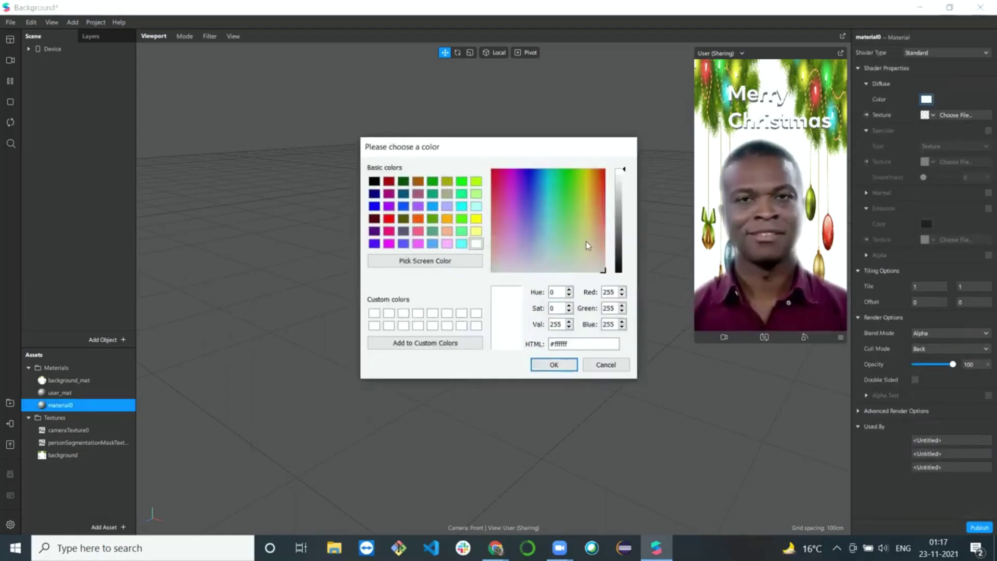
left_click(418, 219)
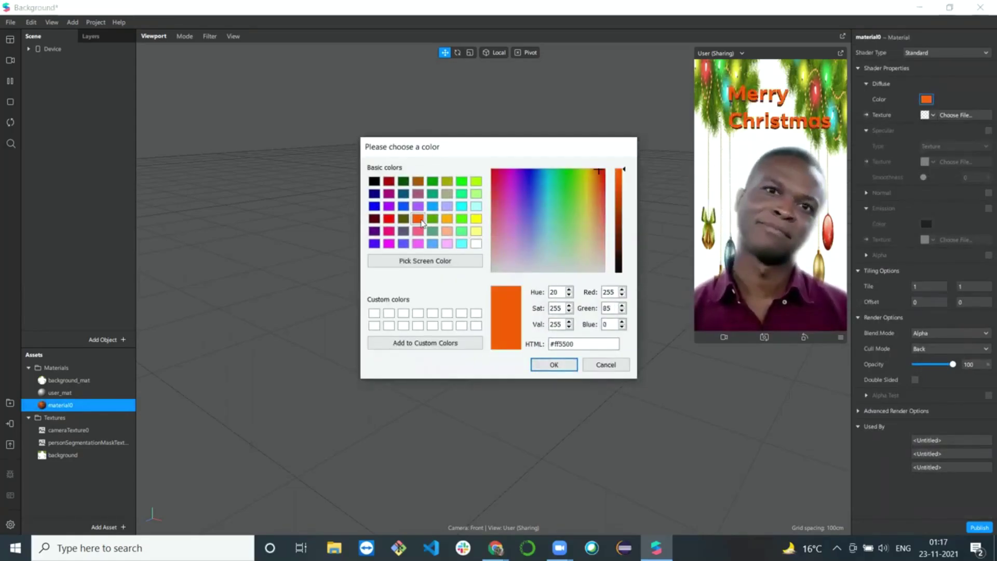
left_click(373, 194)
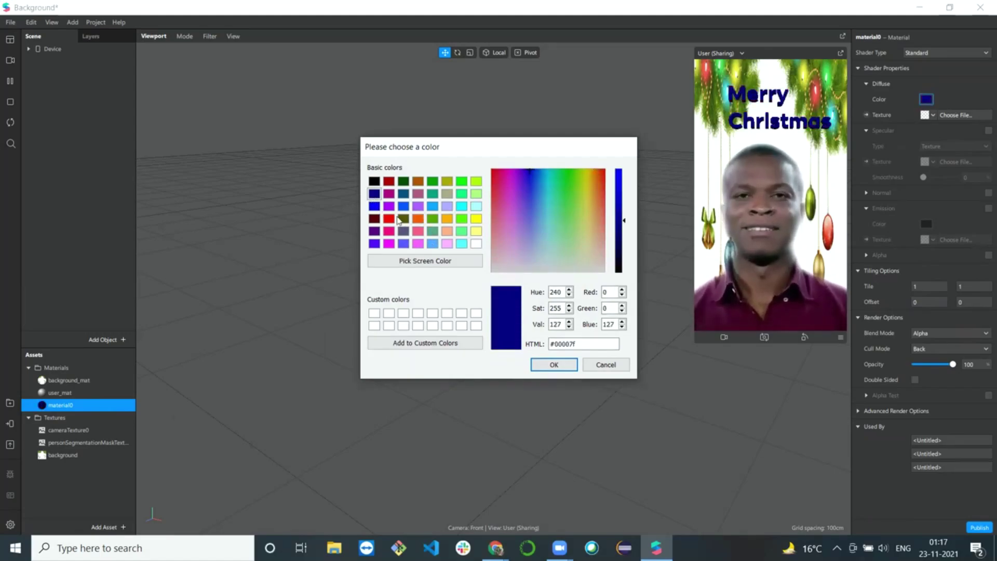
left_click(375, 219)
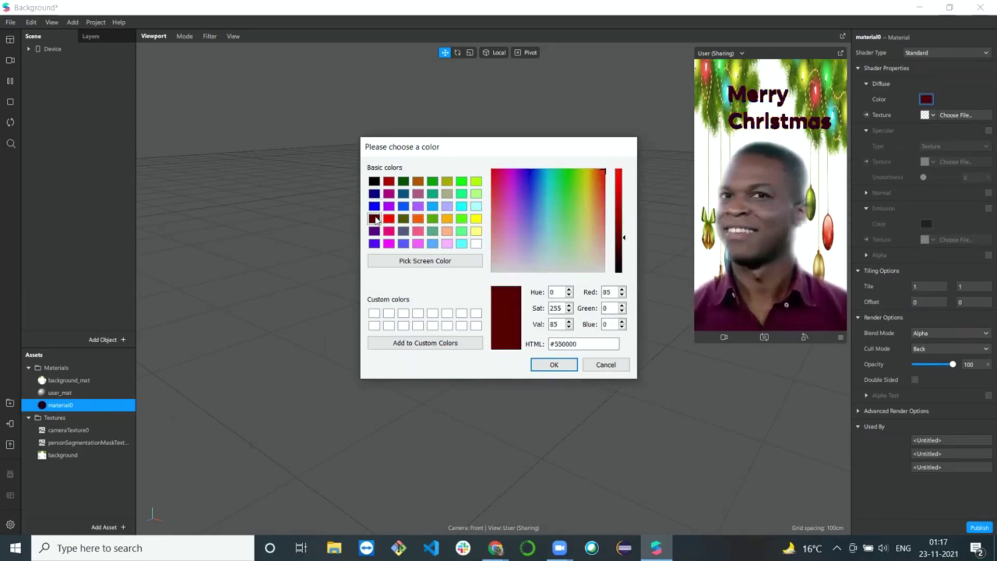
left_click(447, 219)
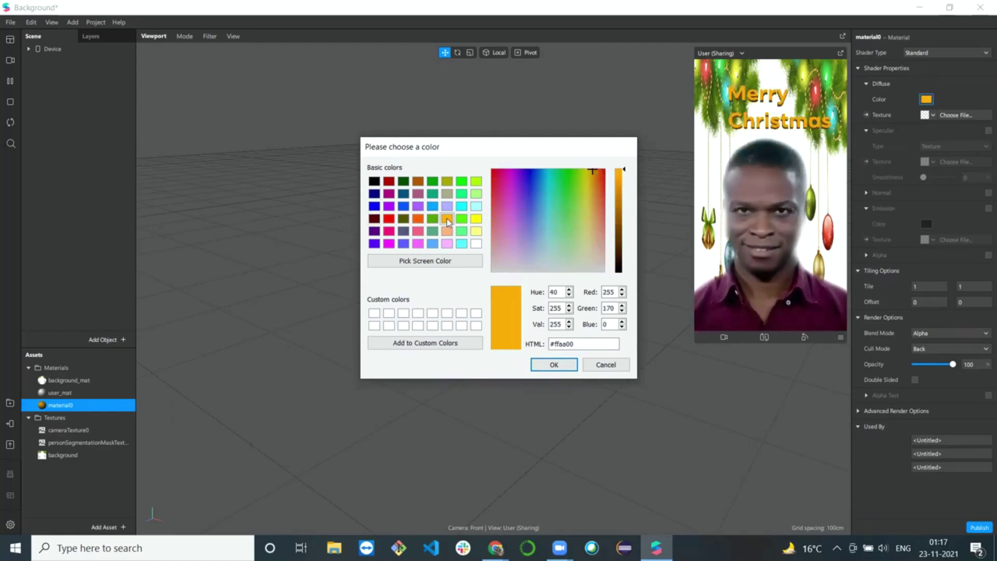
left_click(553, 365)
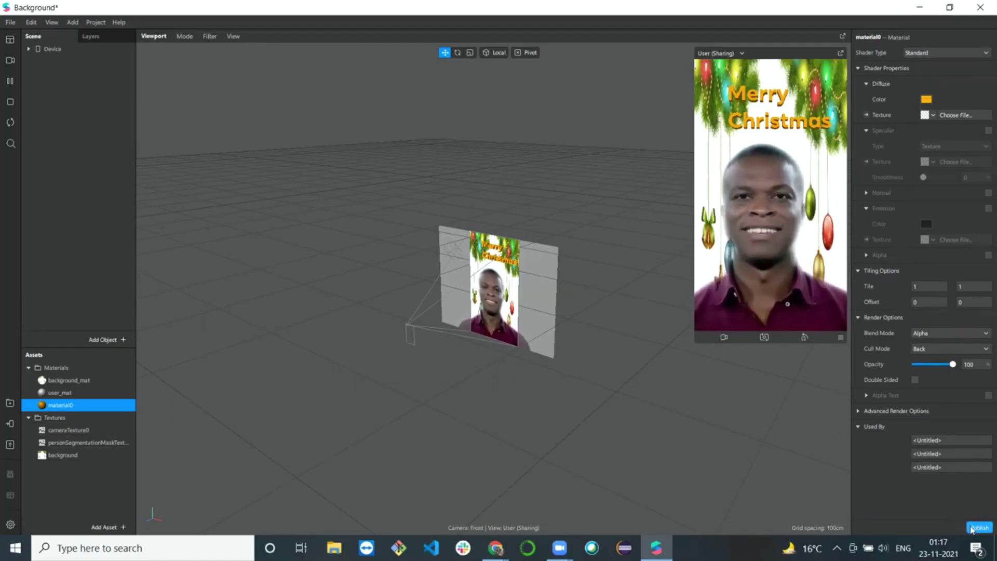
Step: Open the publishing options for the effect and choose to publish it as a new effect
left_click(10, 21)
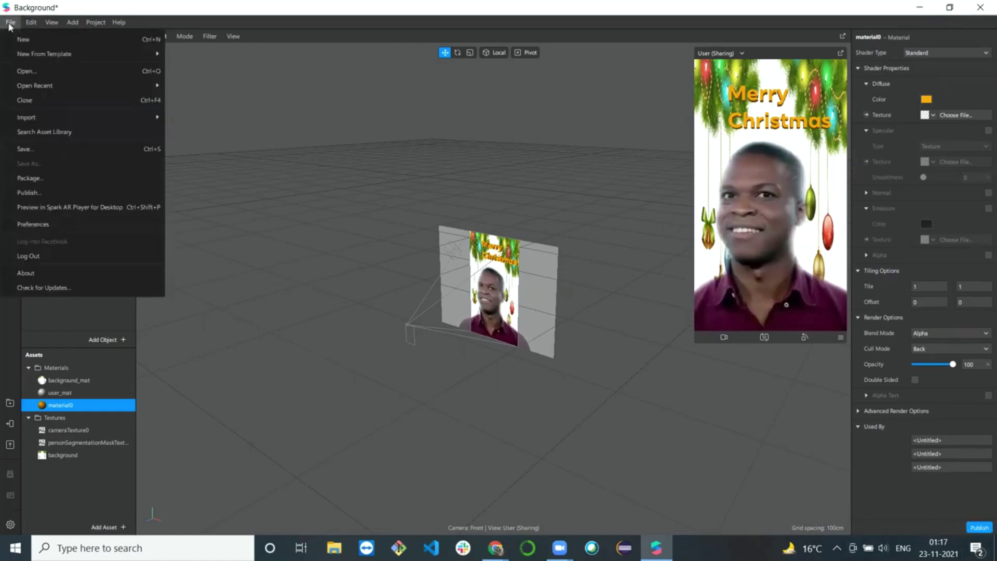
left_click(59, 193)
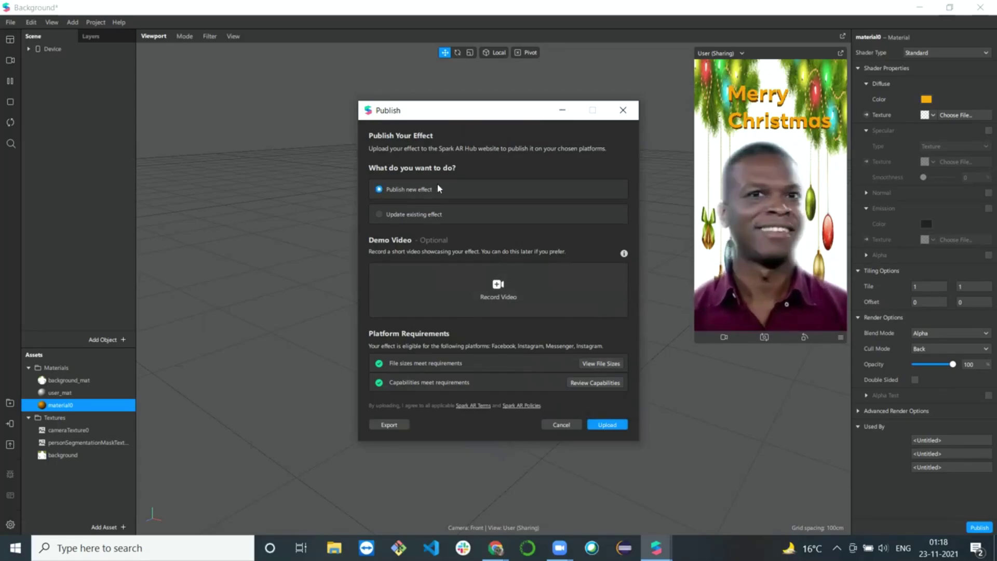
left_click(379, 215)
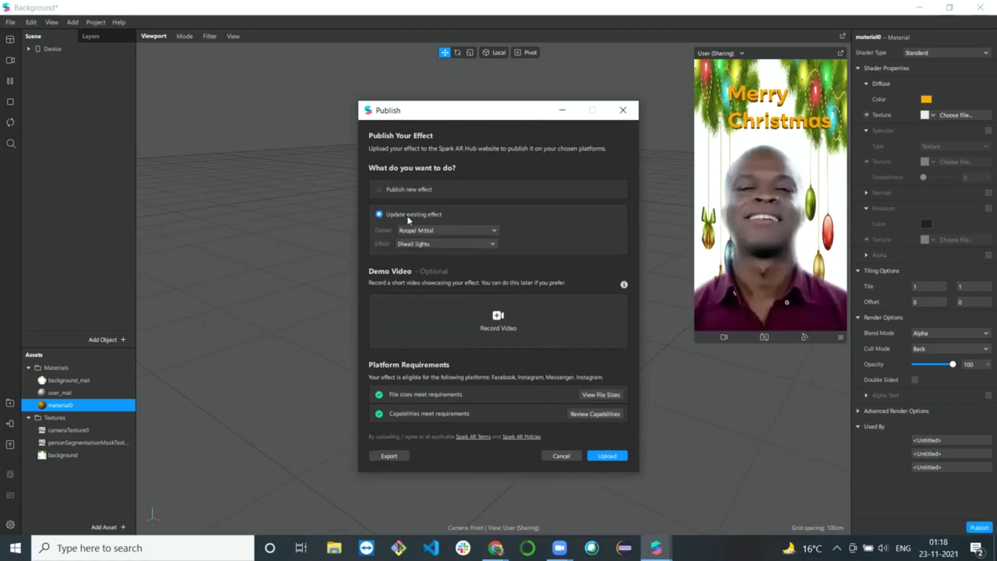
left_click(381, 187)
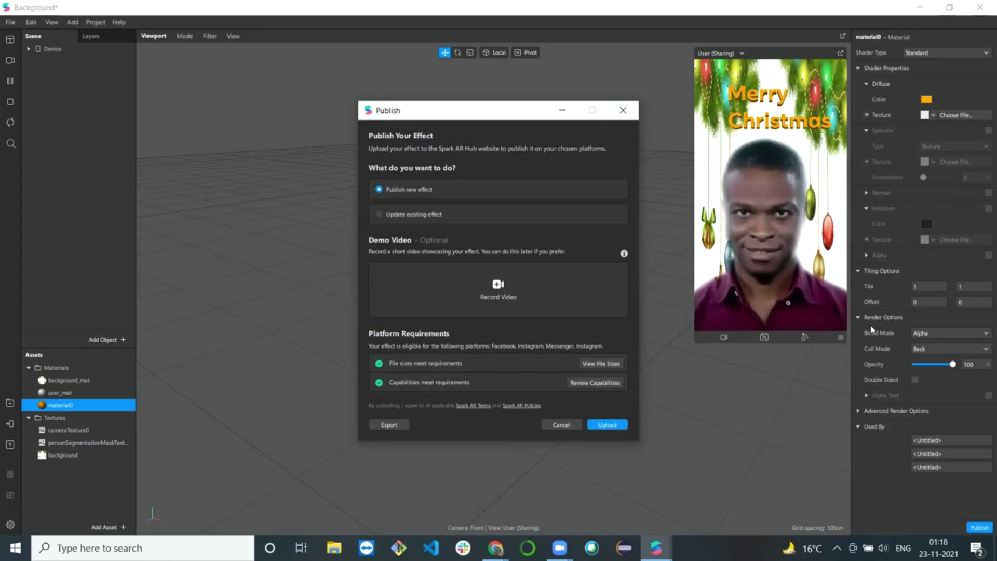
Step: Export the effect as christmas_background in the Sparks AR CA Program folder and dismiss the folder window
left_click(389, 425)
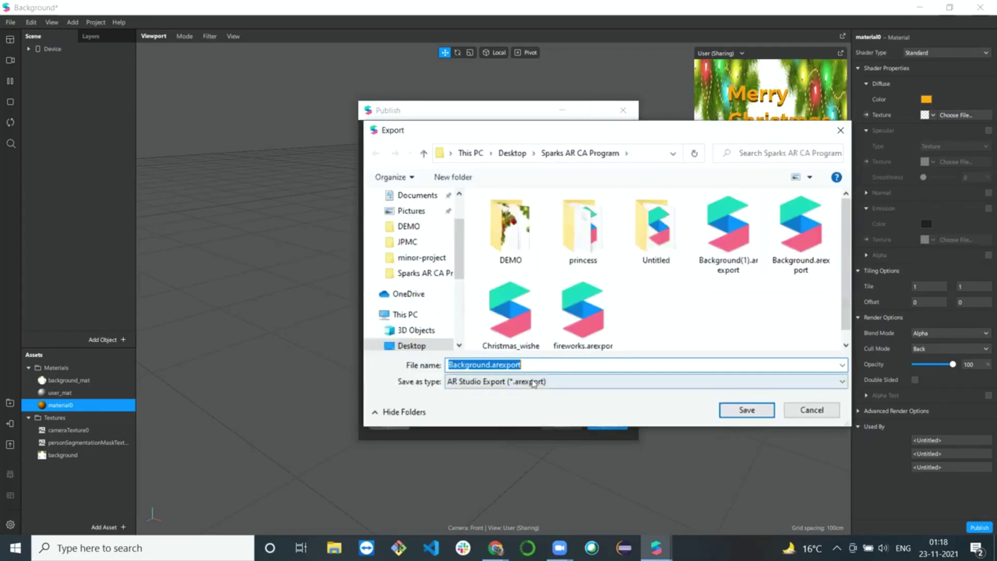
key("BackSpace")
type("ch")
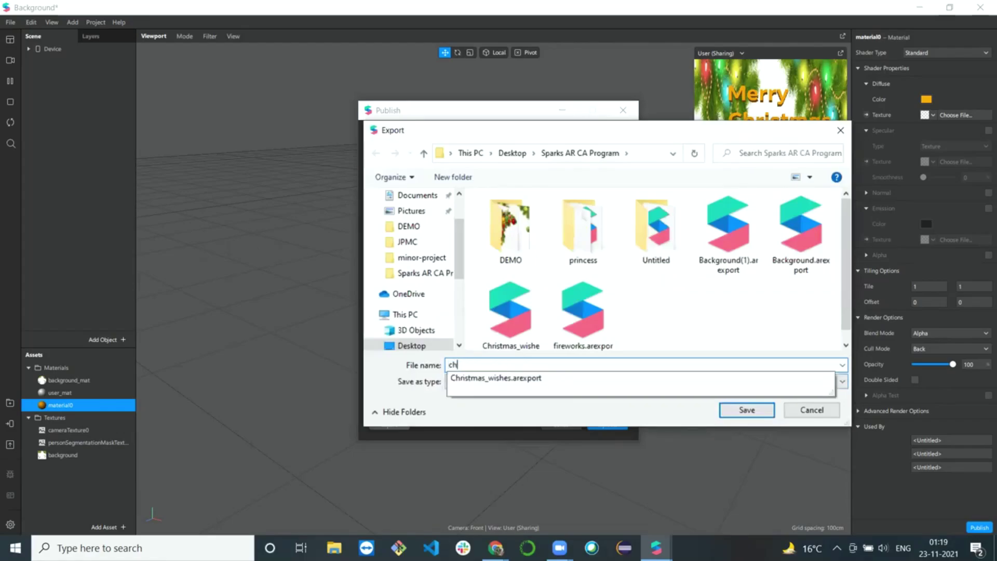
type("ristmas_background")
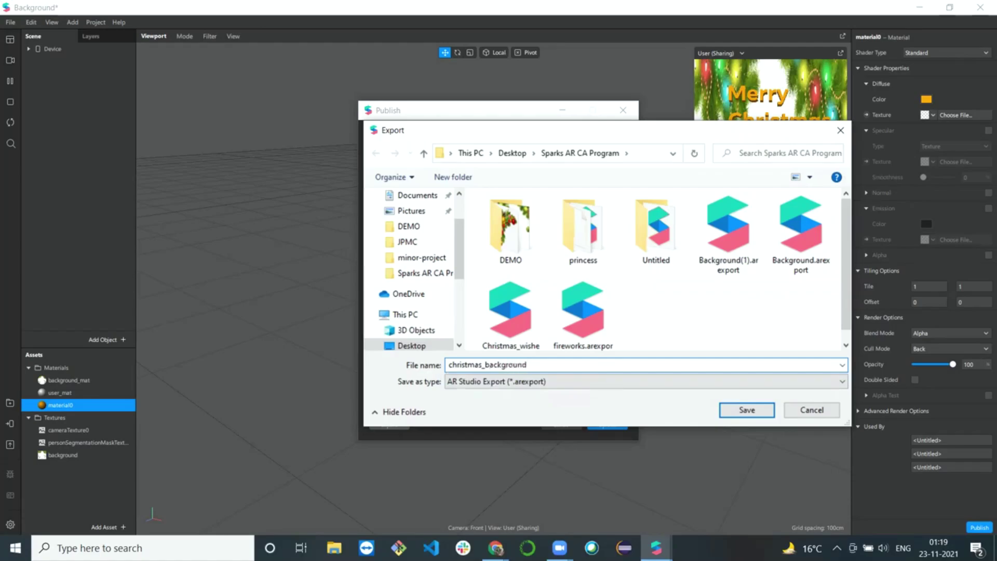
key("Return")
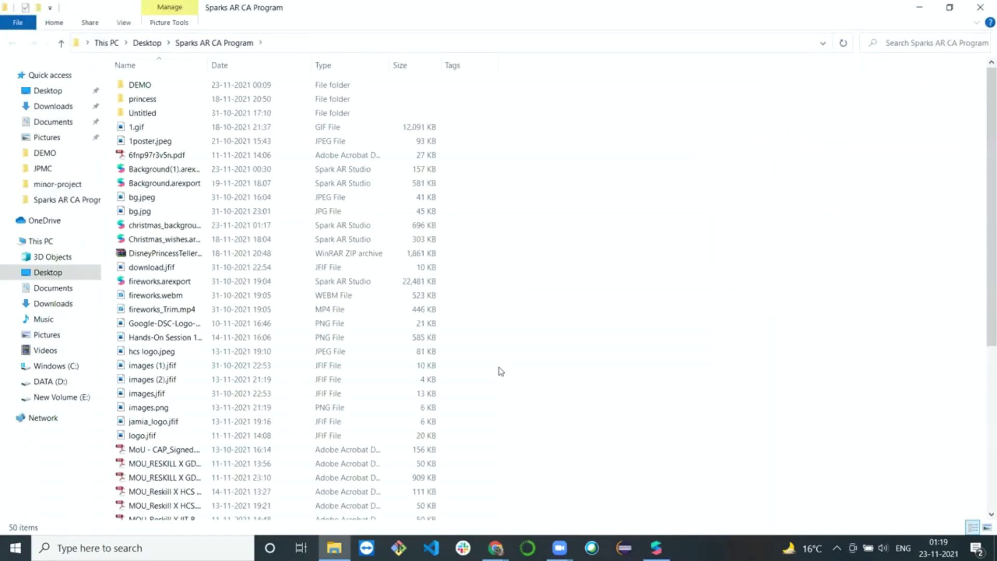
left_click(918, 7)
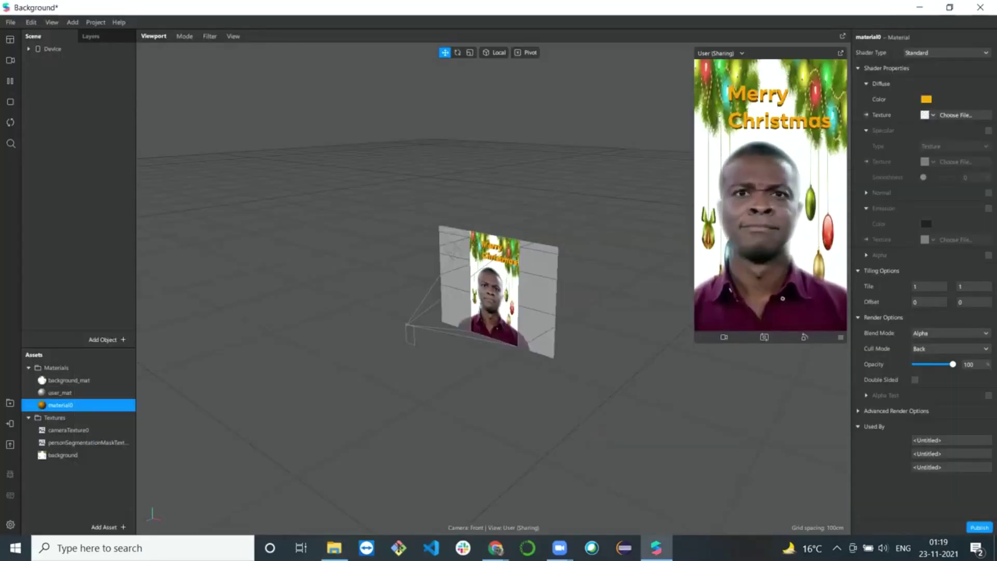
Step: Switch to Spark AR Hub in Chrome and start publishing a new effect
left_click(496, 547)
left_click(721, 502)
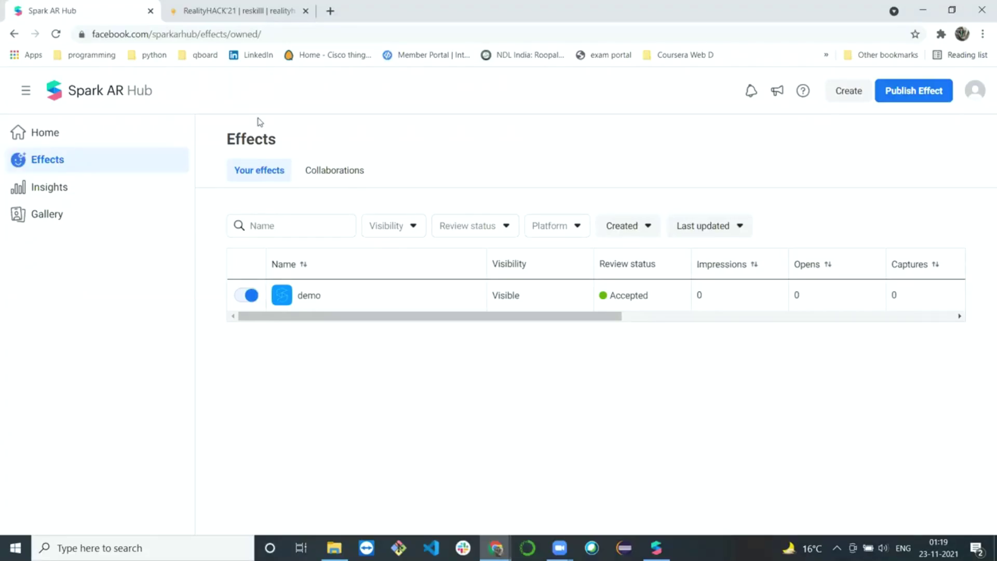
left_click(884, 101)
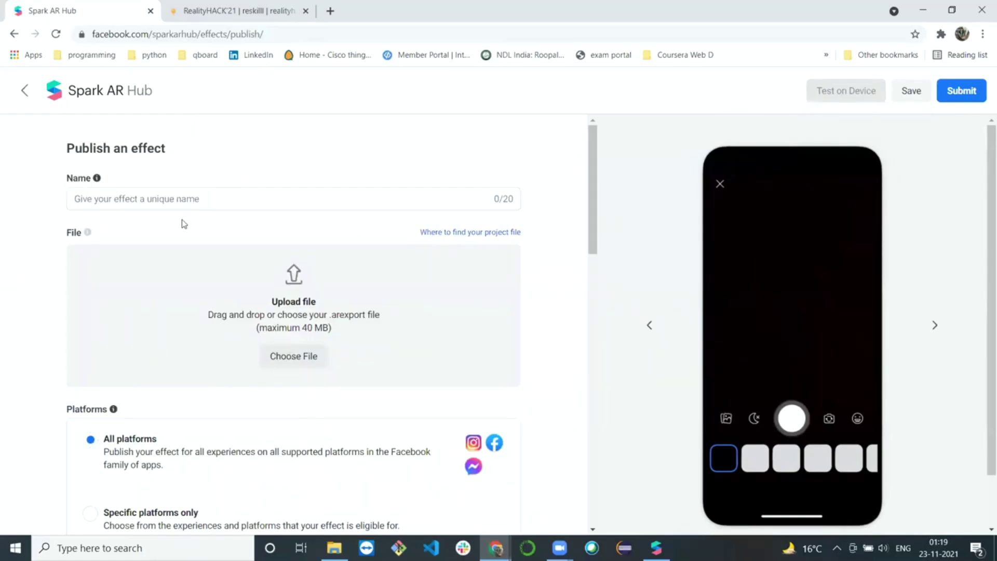
Step: Name the effect Christmas_demo and upload christmas_background.arexport as its file
left_click(178, 200)
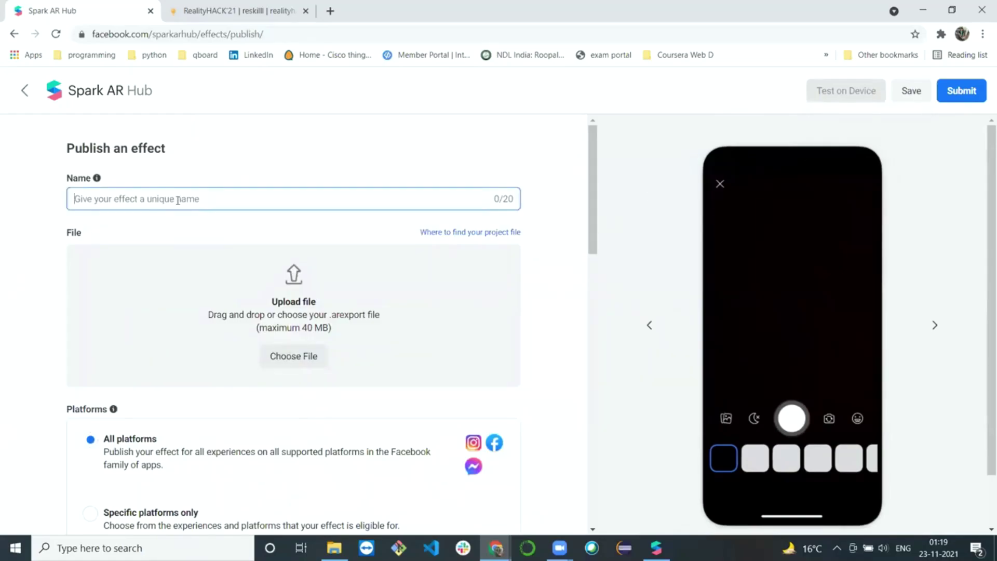
type("Christmas ")
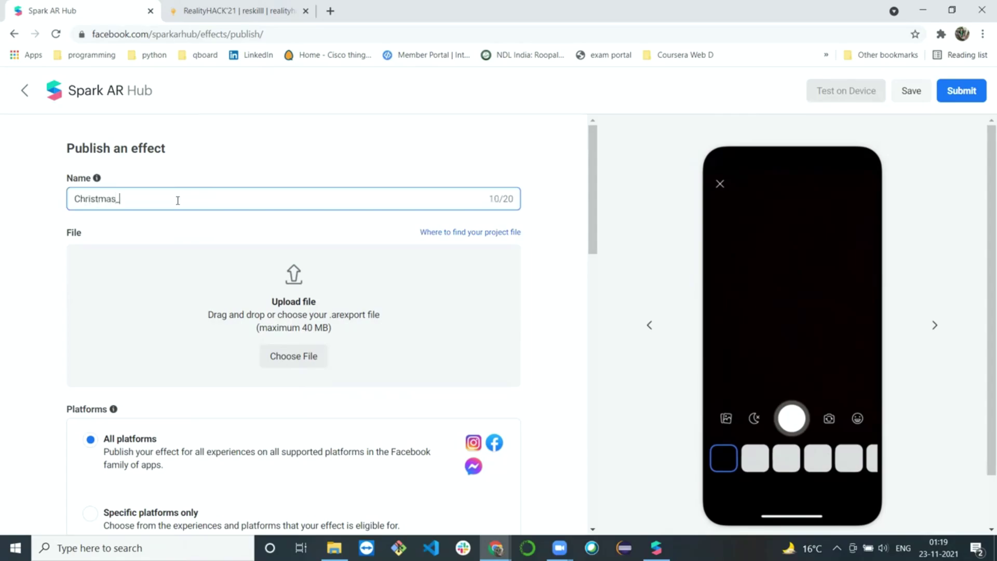
type("demo")
left_click(297, 347)
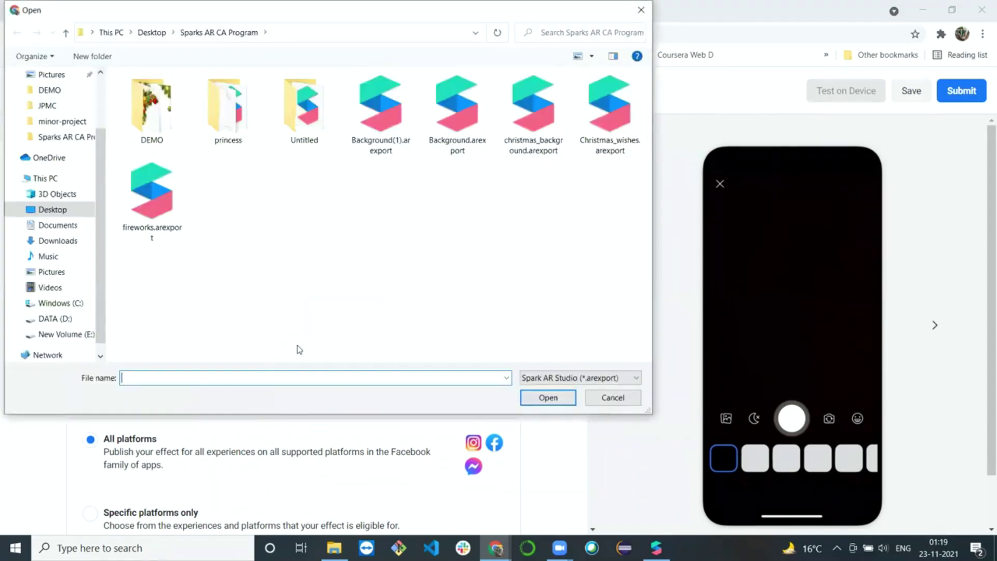
left_click(541, 151)
double_click(540, 150)
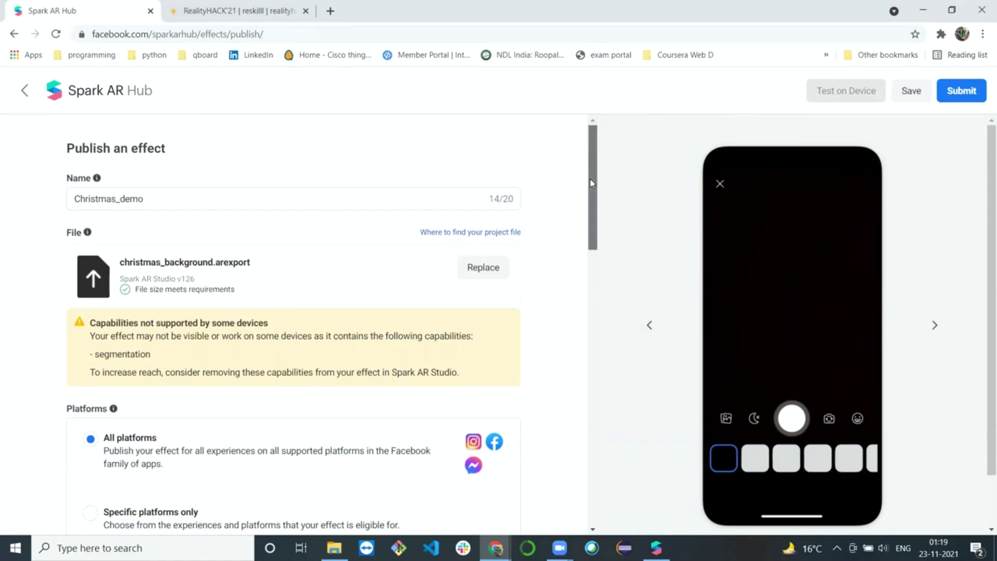
Step: Limit publishing to specific platforms, disabling Instagram for both sharing and video calling
left_click_drag(590, 179, 596, 265)
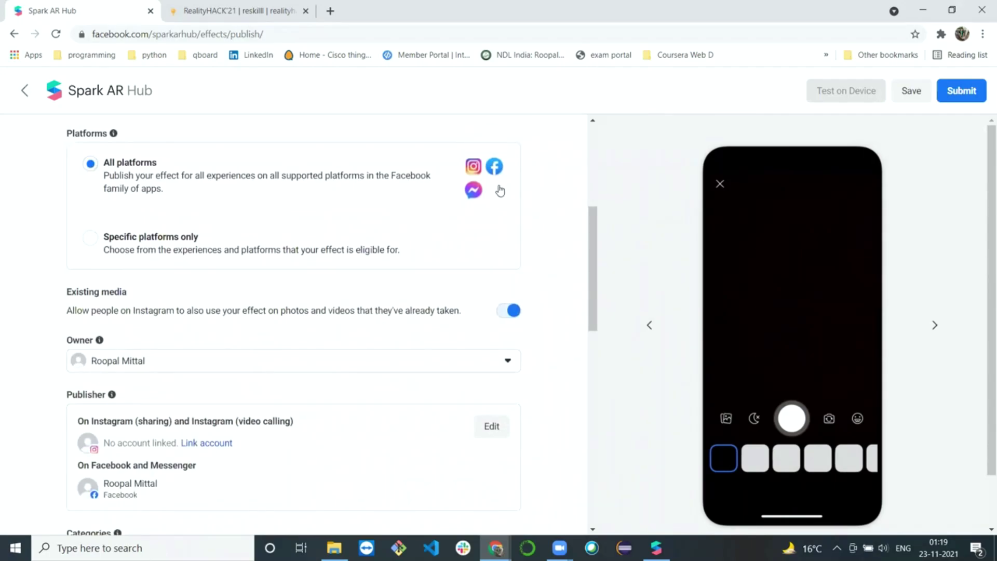
left_click(90, 237)
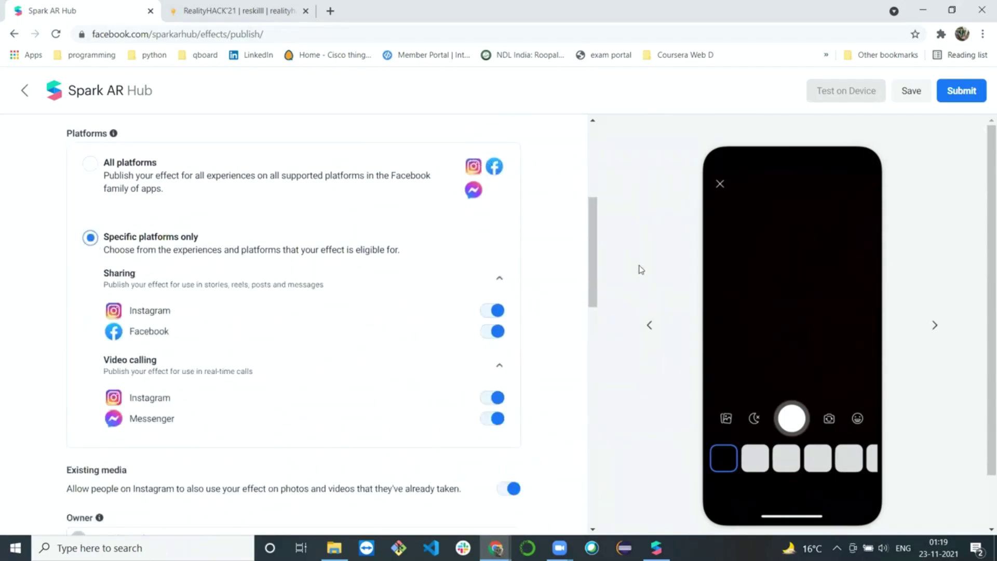
left_click_drag(593, 258, 596, 300)
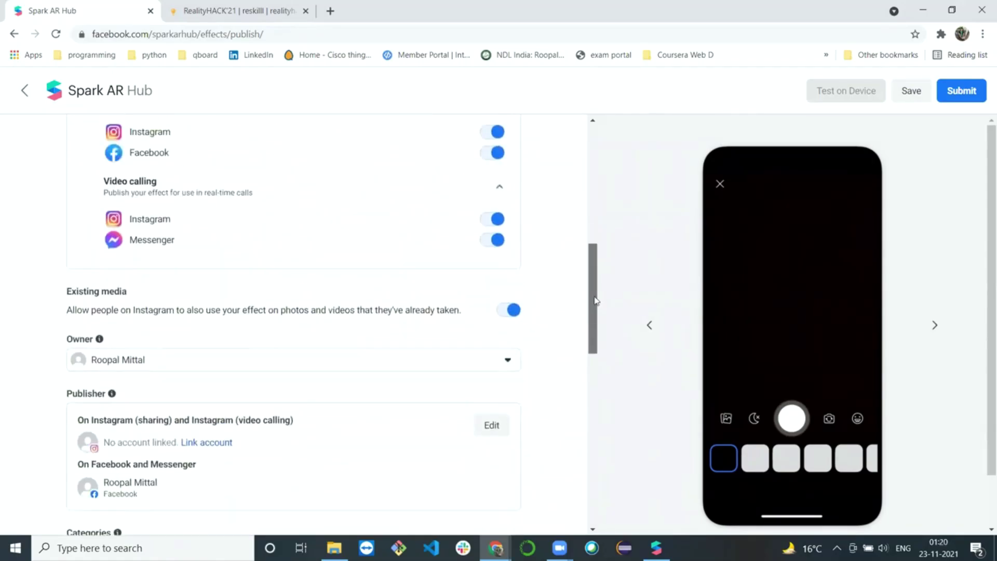
left_click(491, 133)
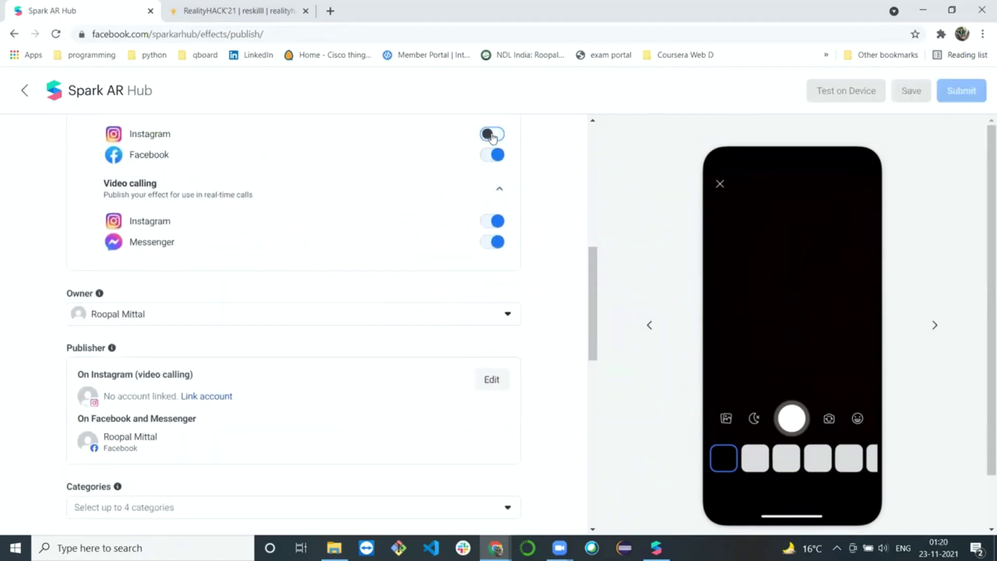
left_click(491, 222)
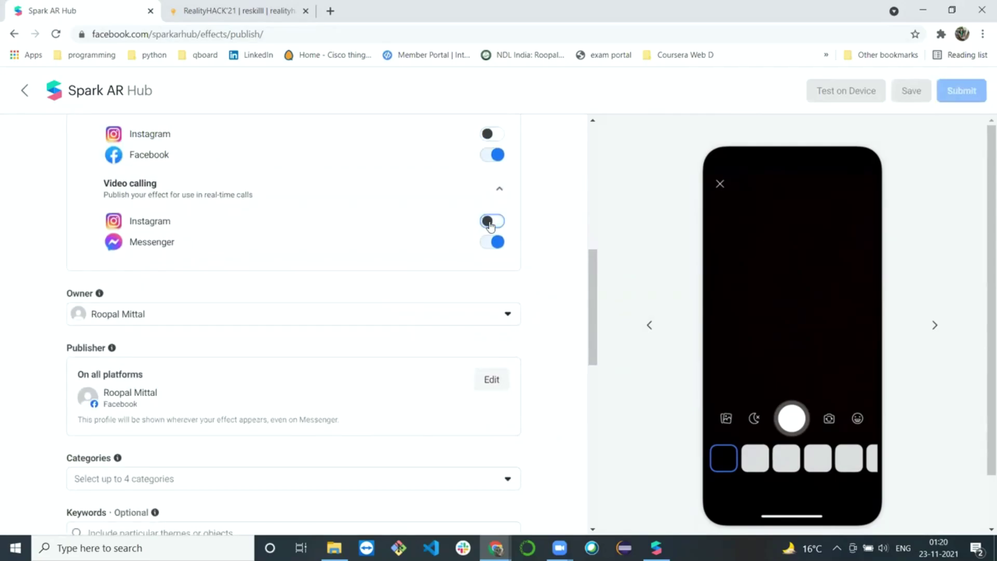
Step: Assign the categories Appearance, Selfies, and Sci-fi and Fantasy to the effect
left_click_drag(599, 310, 597, 389)
left_click(597, 317)
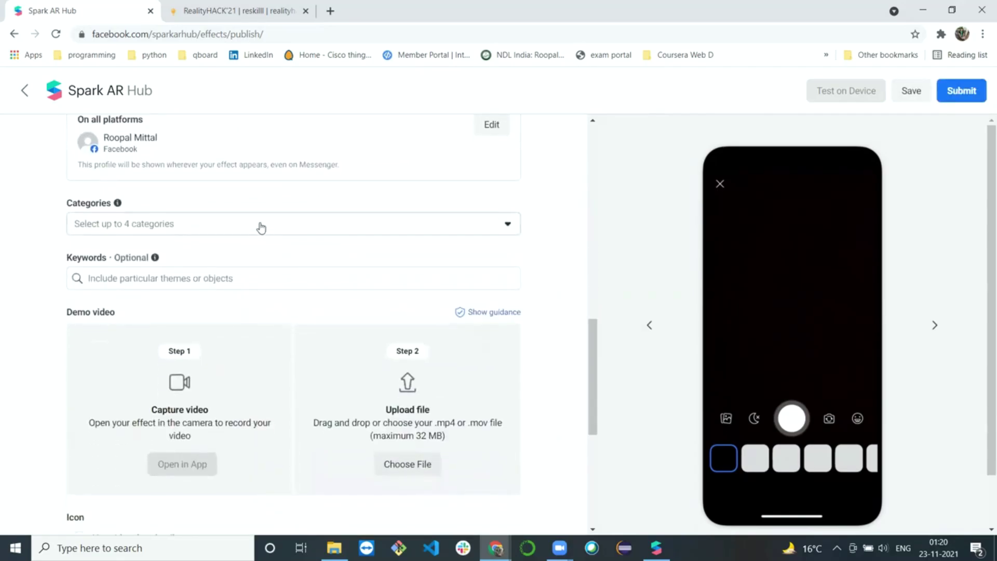
left_click(261, 227)
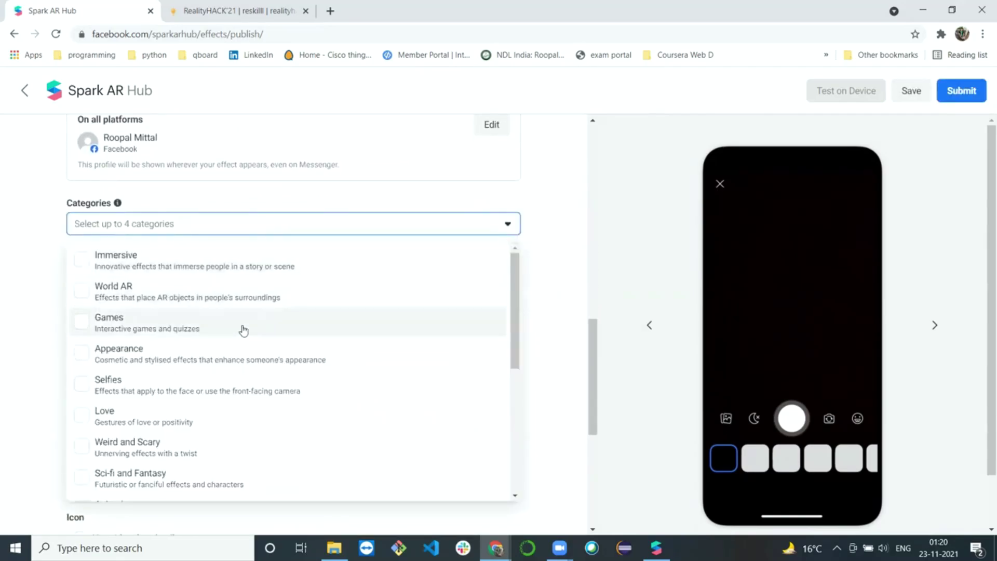
left_click(231, 383)
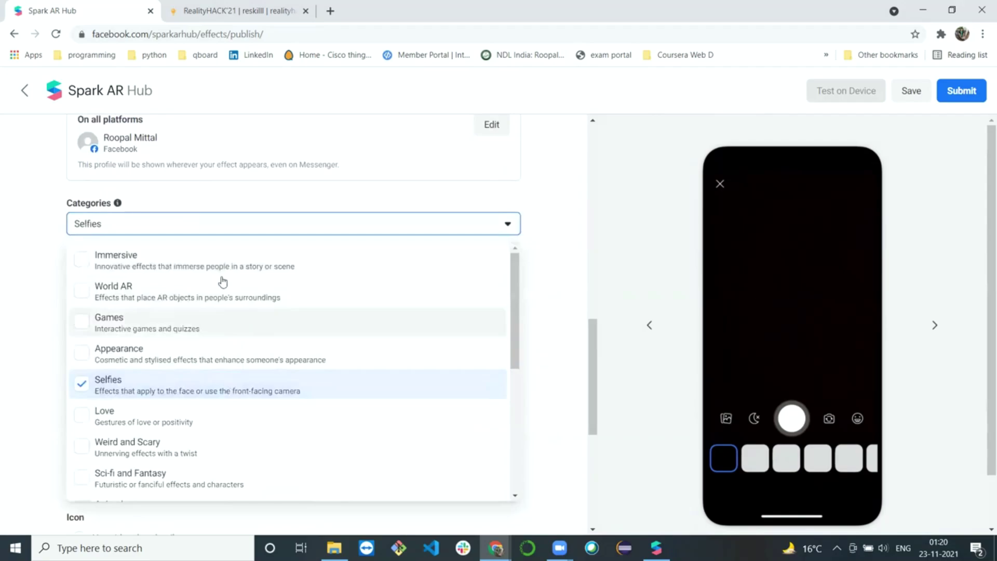
left_click(192, 353)
left_click(167, 472)
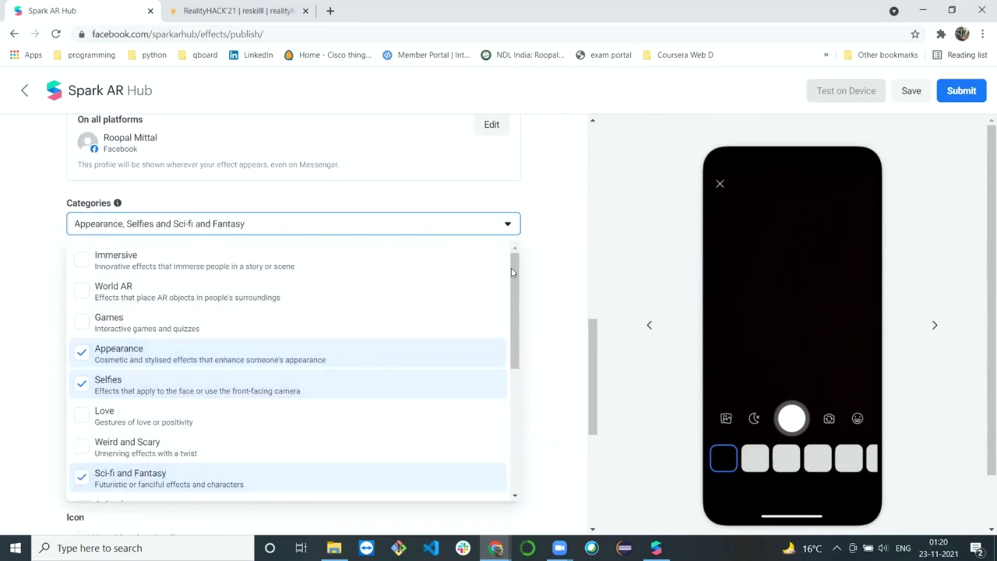
left_click(557, 273)
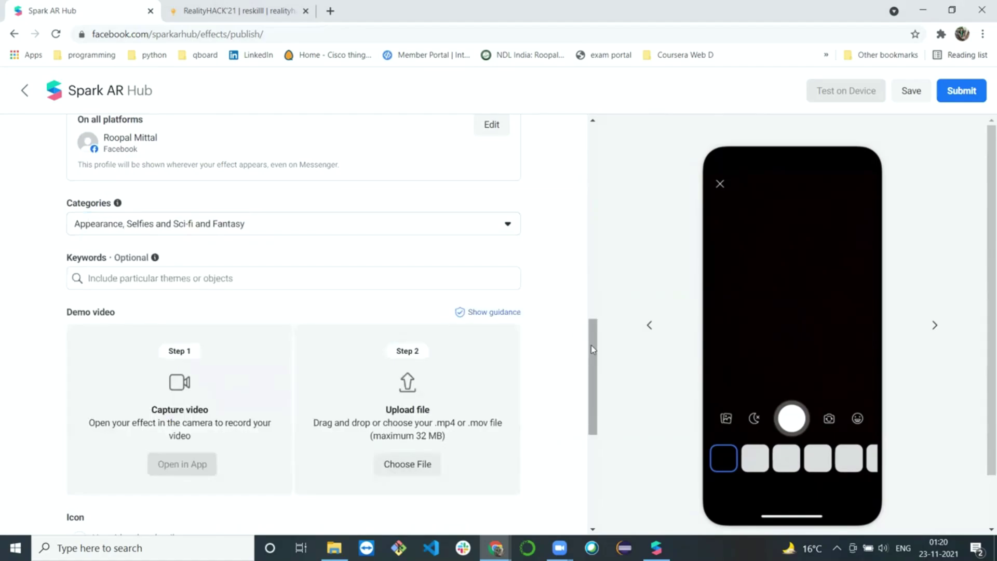
Step: Review the demo video, icon, collaborators and legal agreement sections of the publishing form
left_click_drag(592, 349, 596, 373)
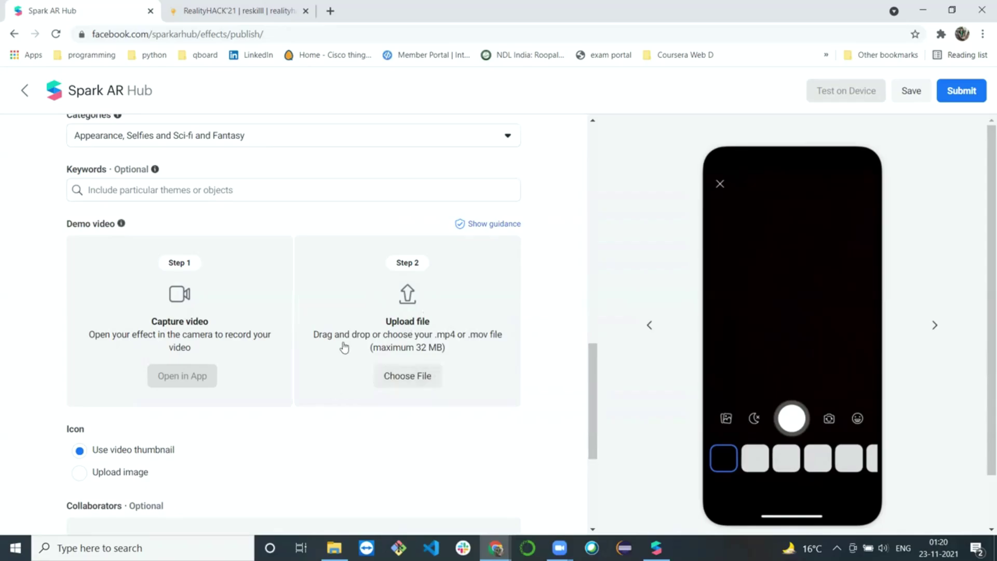
left_click_drag(594, 399, 594, 461)
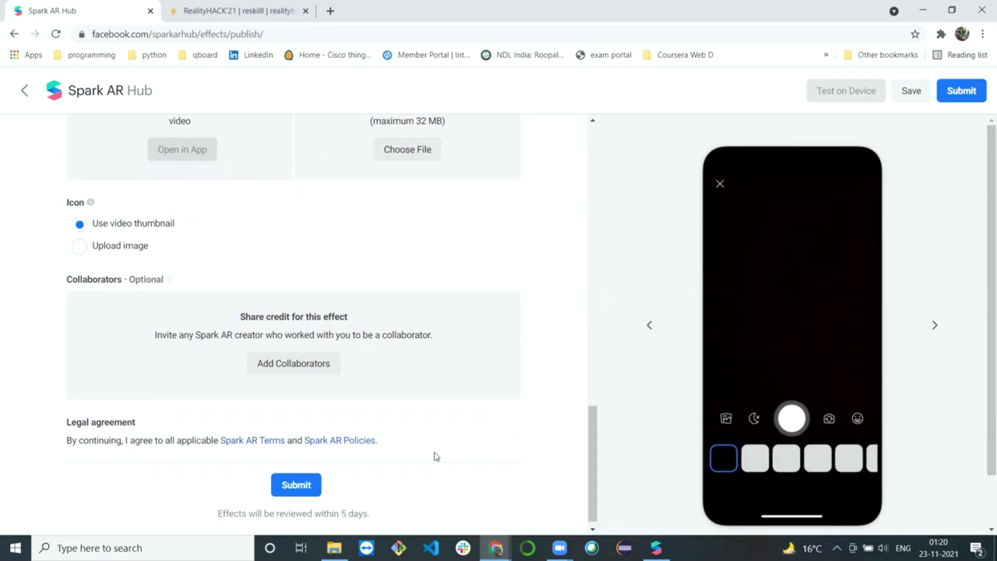
Step: Disable Messenger for video calling and set the effect's audience to Link only
left_click_drag(588, 484, 587, 331)
left_click(488, 232)
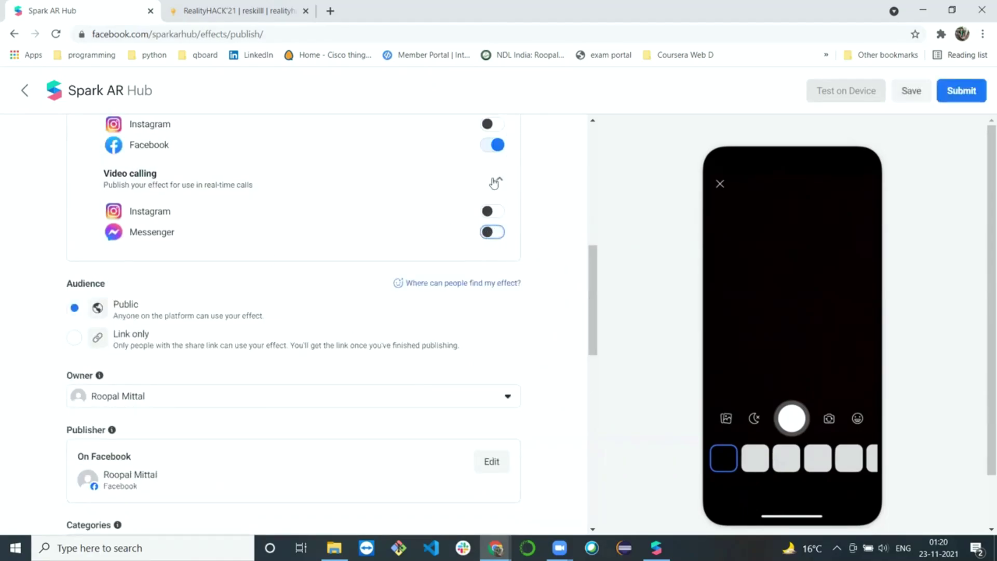
left_click(74, 341)
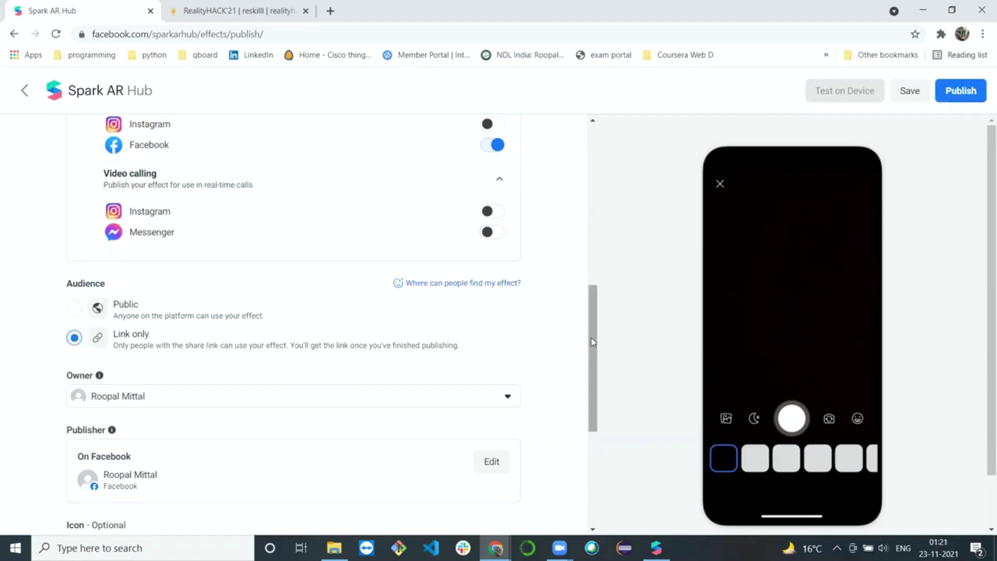
Step: Try to publish the effect with CHRISTMAS_BACKGROUND.png from the DEMO folder as its icon, cropped around the Santa
left_click_drag(592, 340, 586, 439)
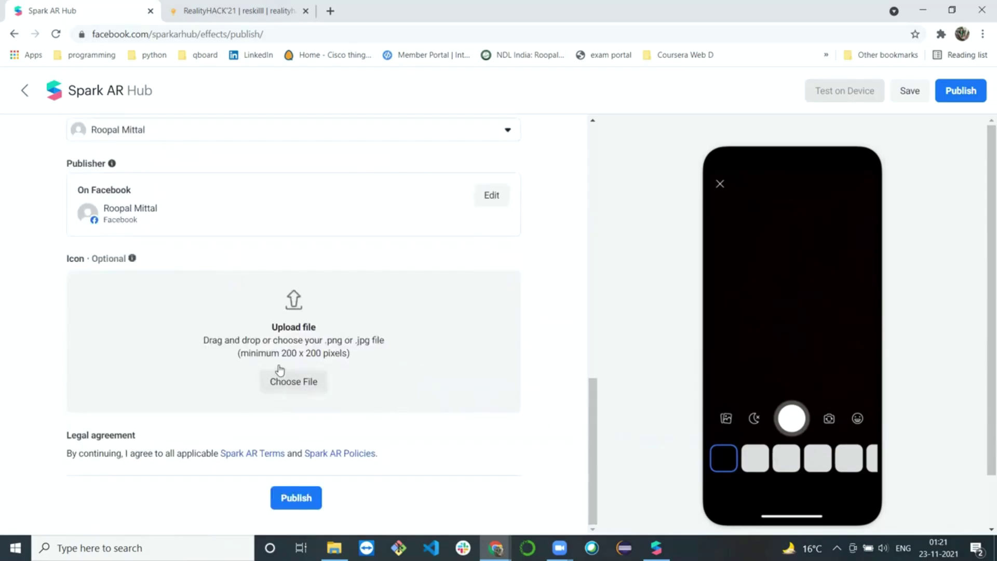
left_click(280, 383)
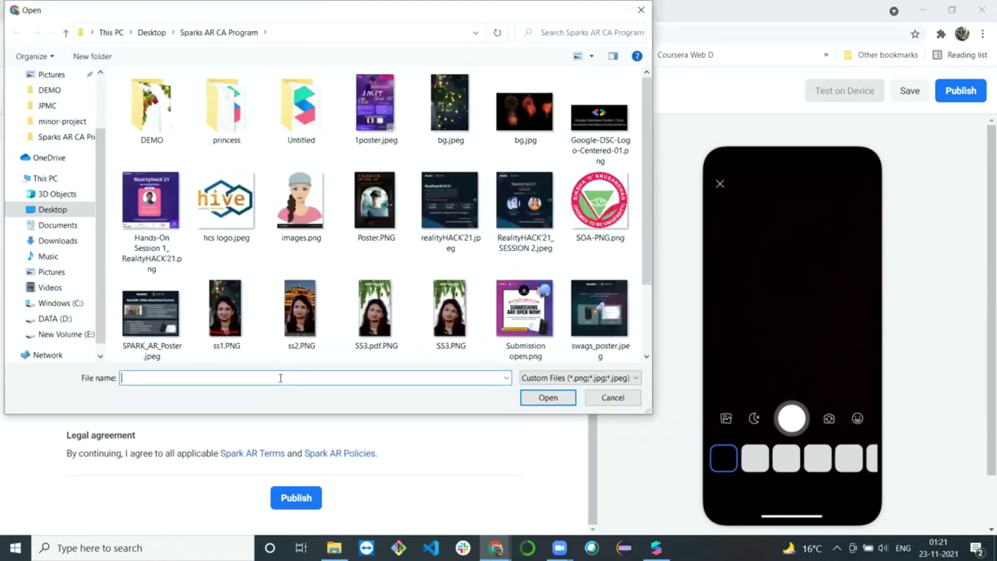
double_click(176, 130)
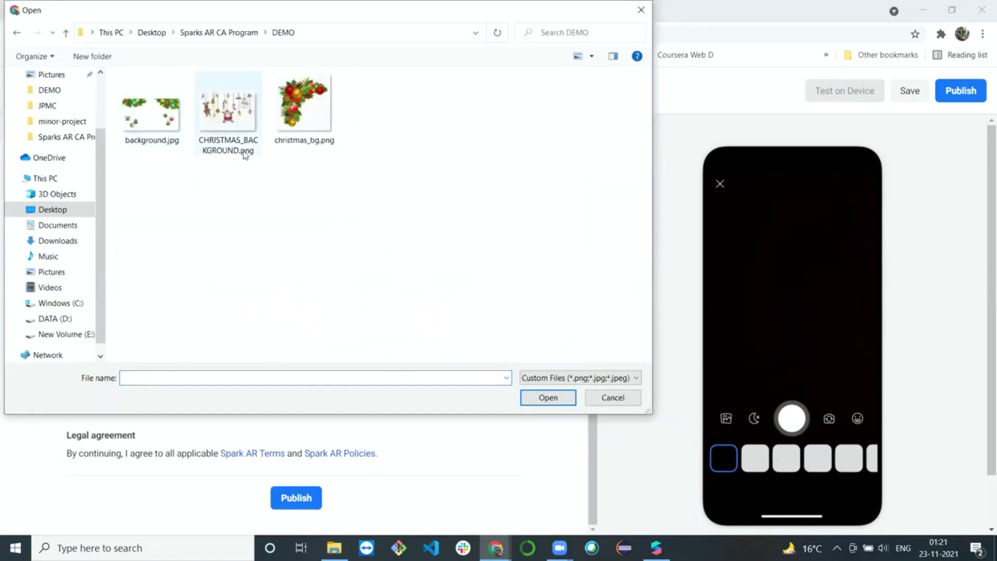
left_click(247, 136)
double_click(247, 136)
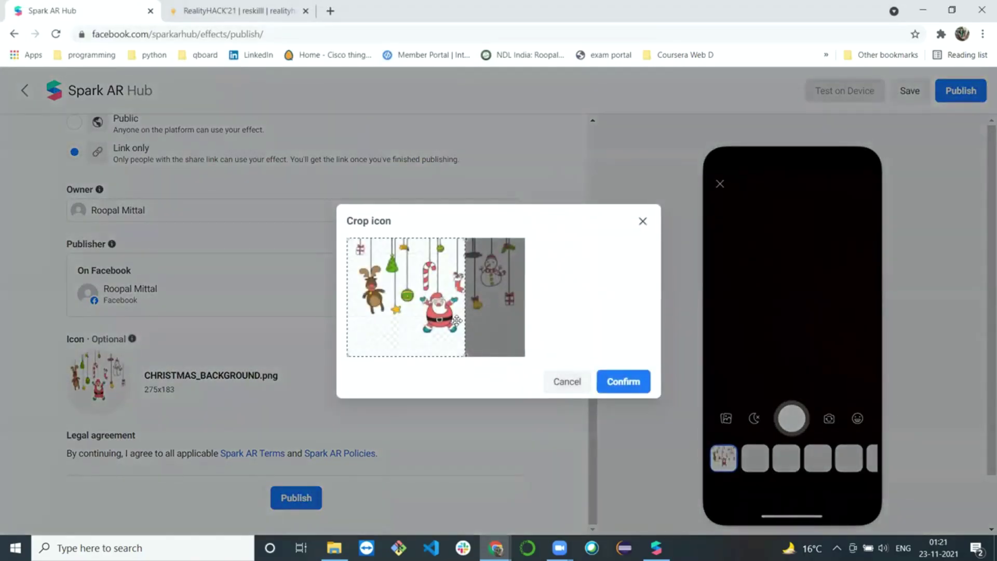
left_click_drag(456, 320, 491, 324)
left_click(630, 379)
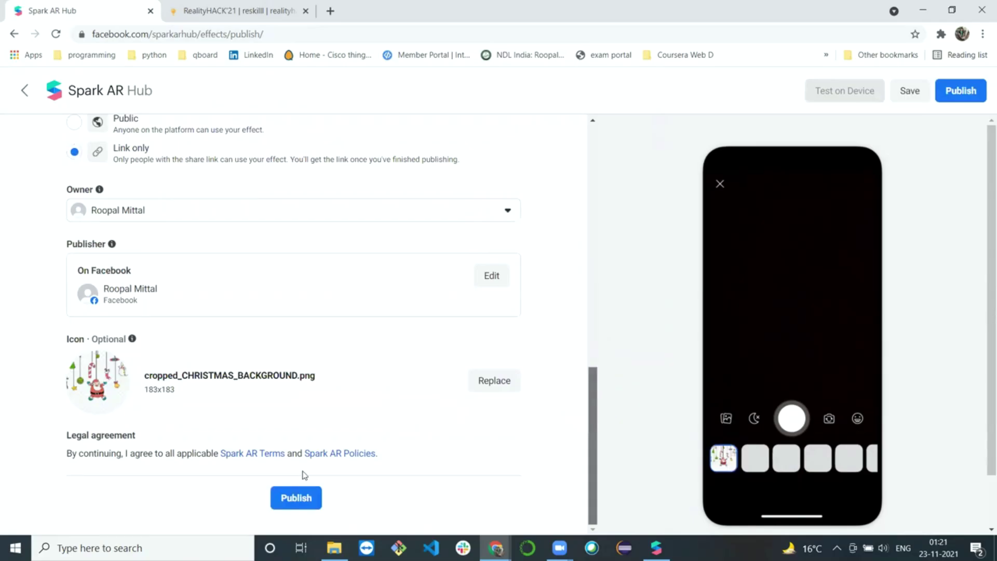
left_click_drag(592, 396, 615, 476)
left_click(310, 502)
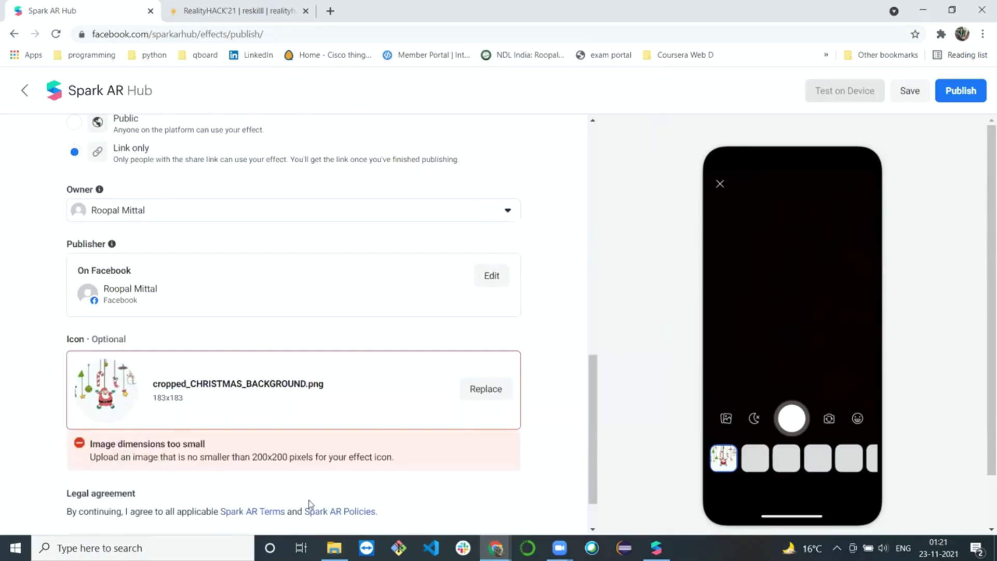
Step: Replace the effect's icon with christmas_bg.png and accept a square crop covering most of the garland
left_click(483, 389)
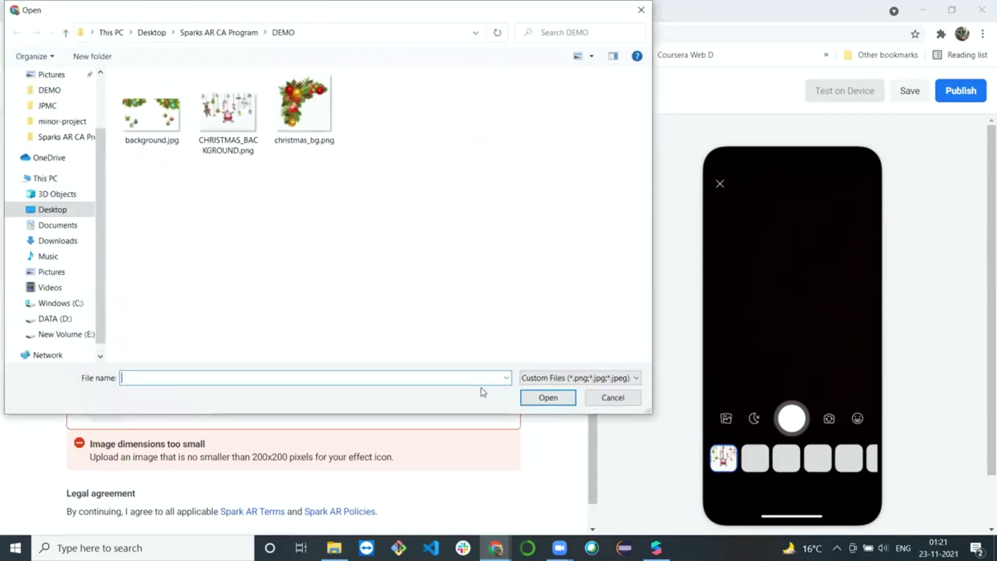
left_click(289, 105)
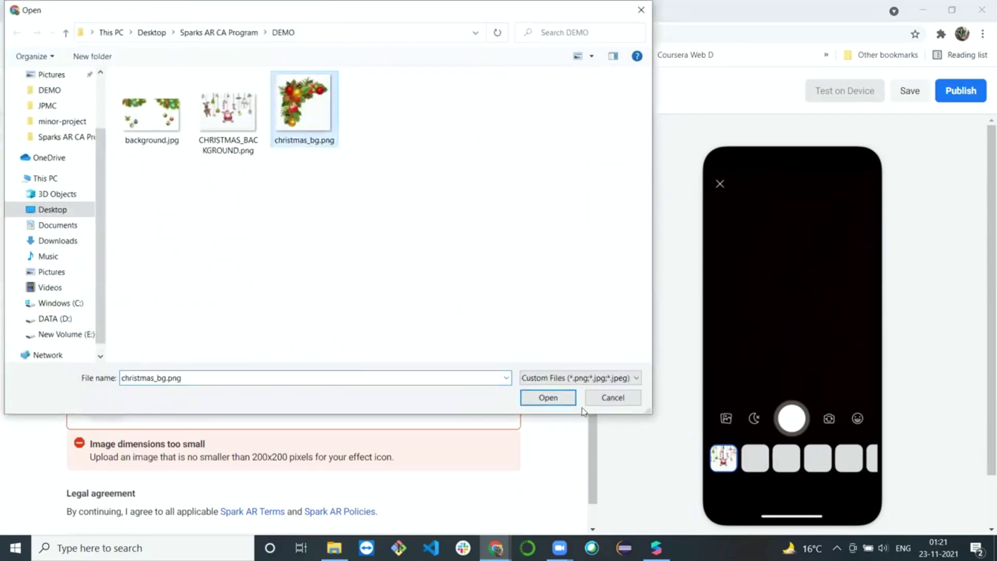
left_click(555, 399)
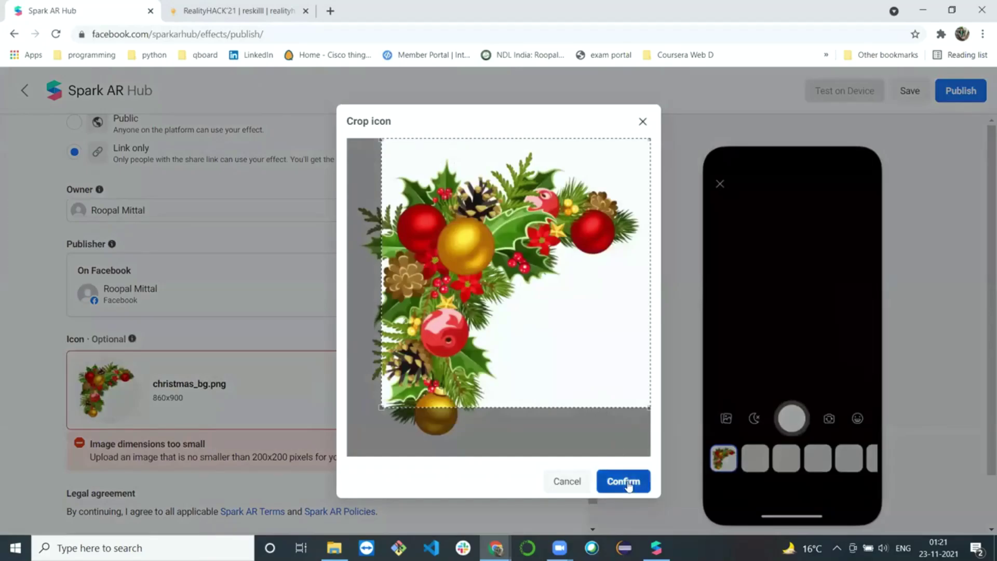
left_click(628, 486)
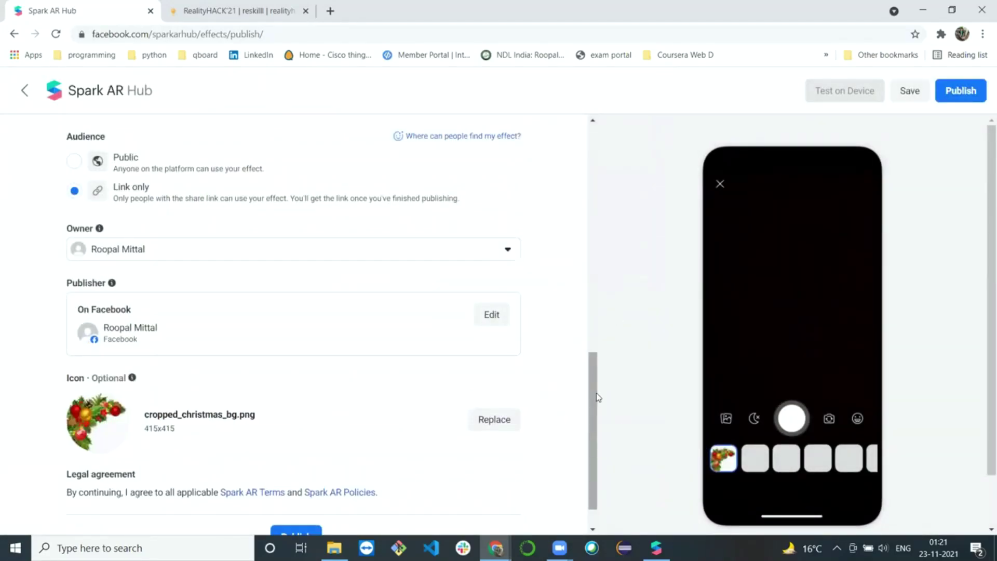
Step: Publish the Christmas_demo effect and dismiss the publishing confirmation
scroll(597, 397, "down", 1)
left_click(292, 493)
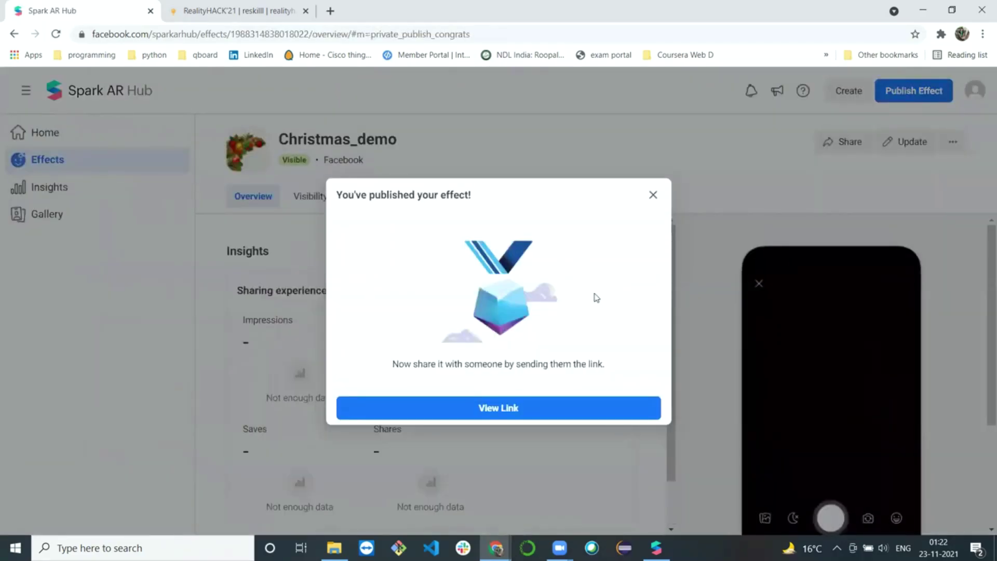
left_click(651, 200)
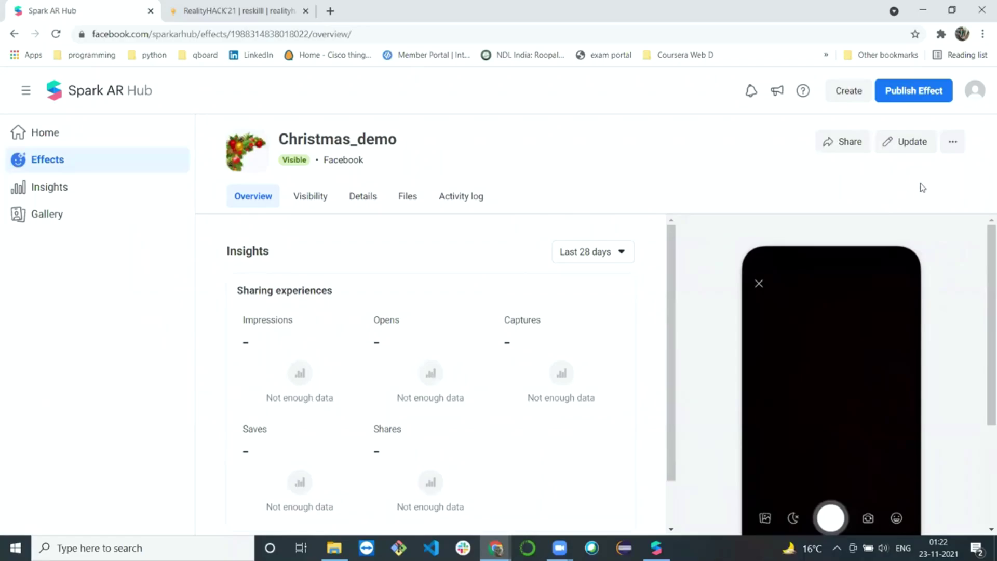
scroll(981, 327, "down", 3)
scroll(981, 354, "up", 3)
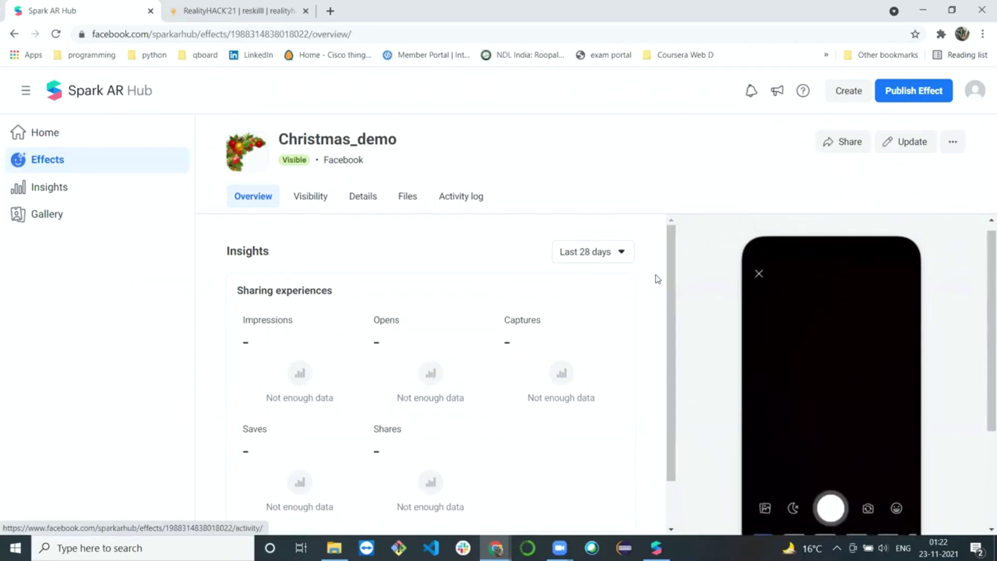
scroll(674, 325, "down", 1)
scroll(687, 256, "up", 1)
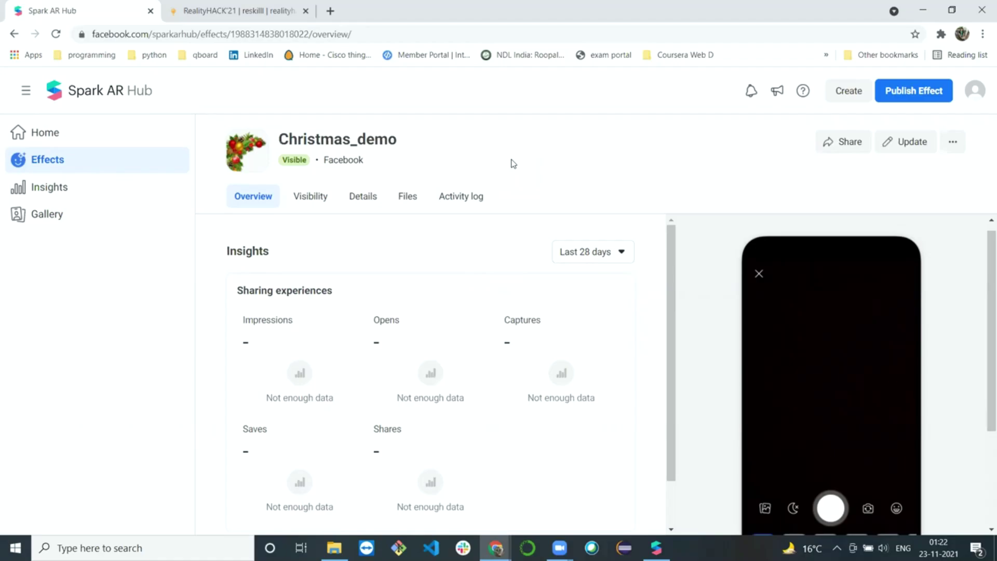
Step: Copy the Facebook test link of the Christmas_demo effect from its Test on Device options
left_click(952, 148)
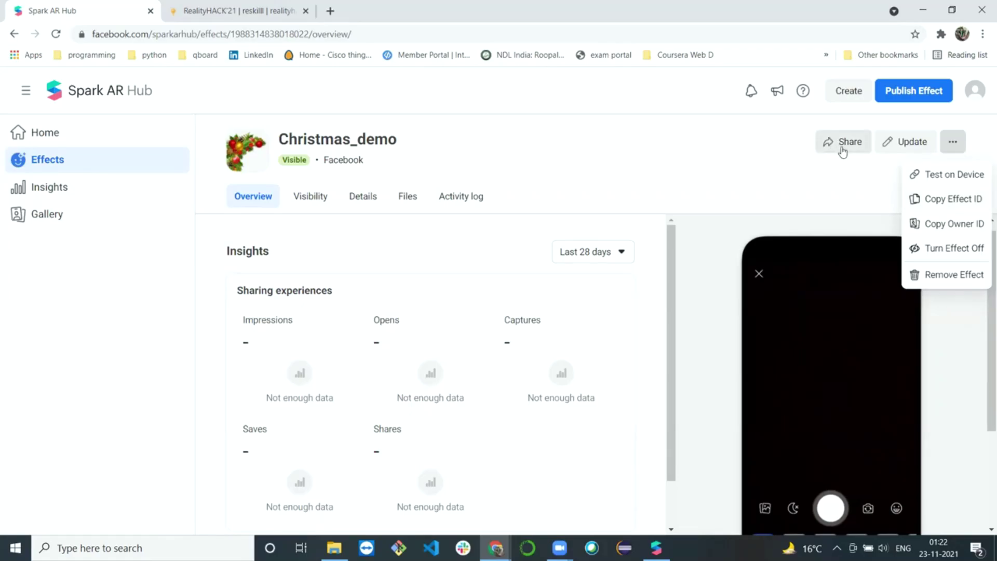
left_click(937, 185)
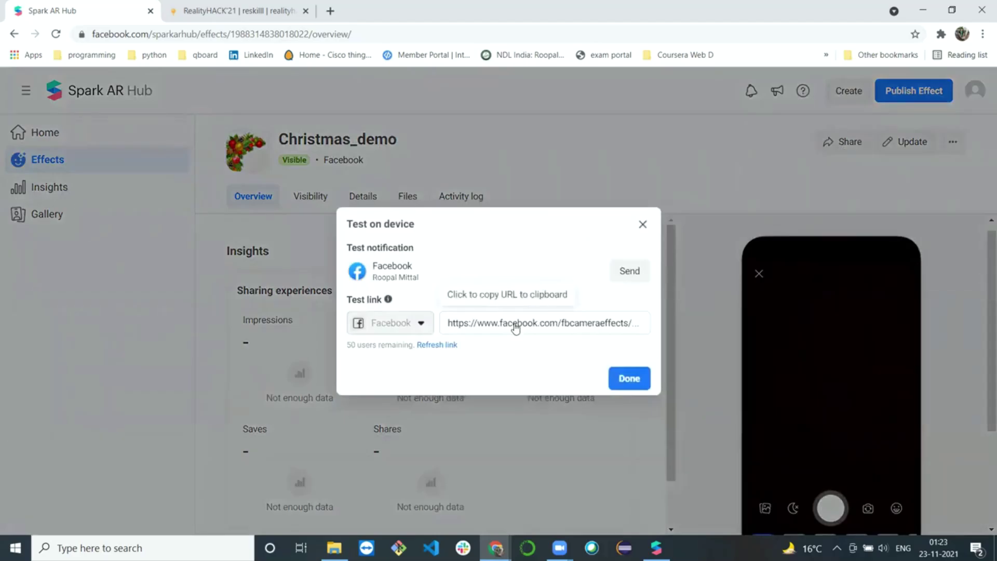
left_click(515, 327)
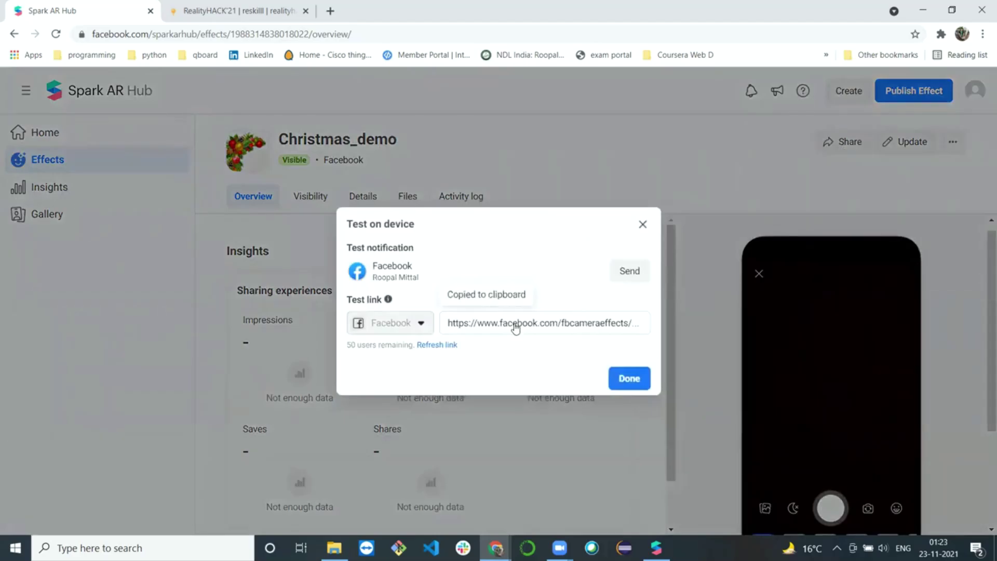
left_click(629, 378)
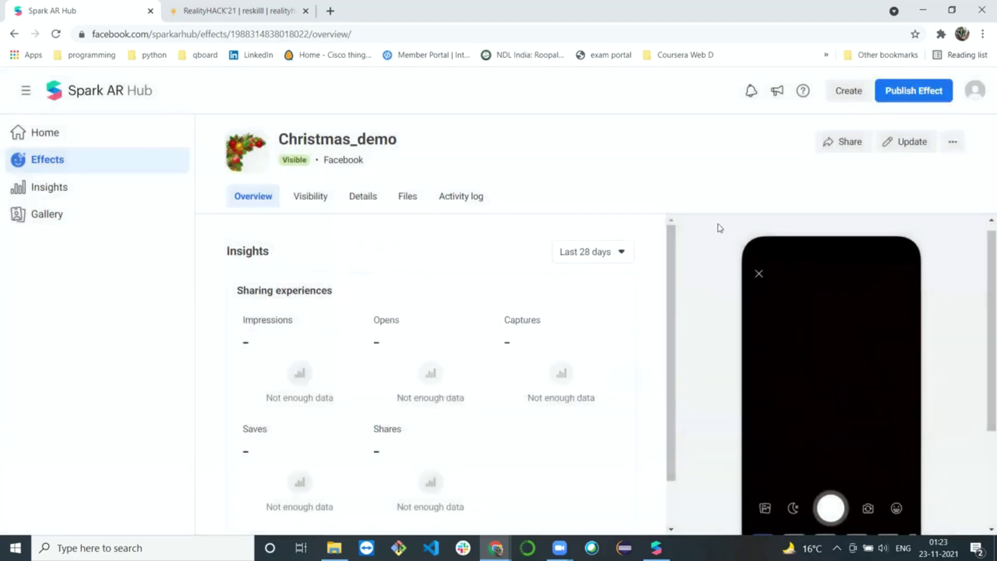
Step: Copy the Facebook share link of the Christmas_demo effect and close the sharing options
left_click(844, 155)
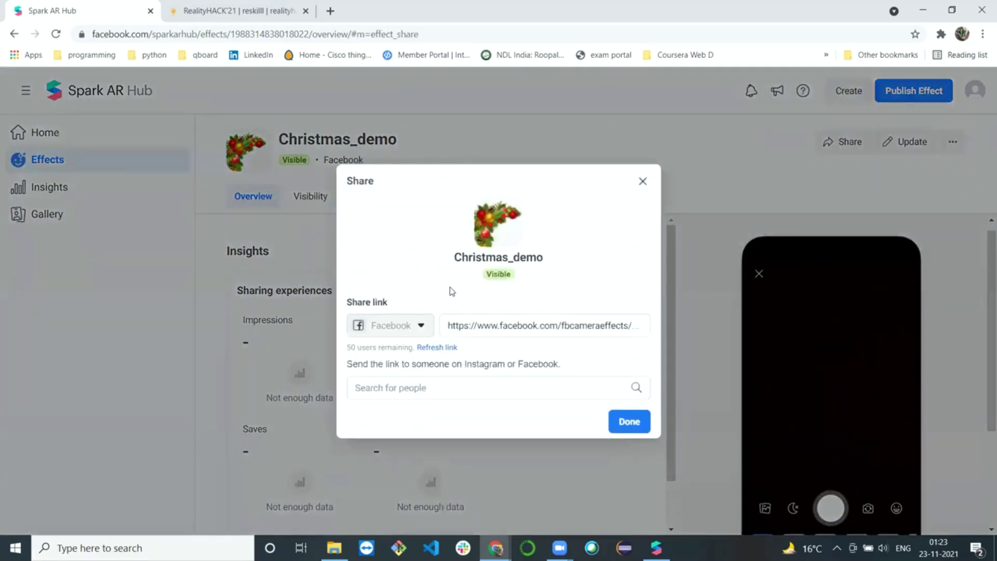
left_click(492, 328)
left_click(630, 421)
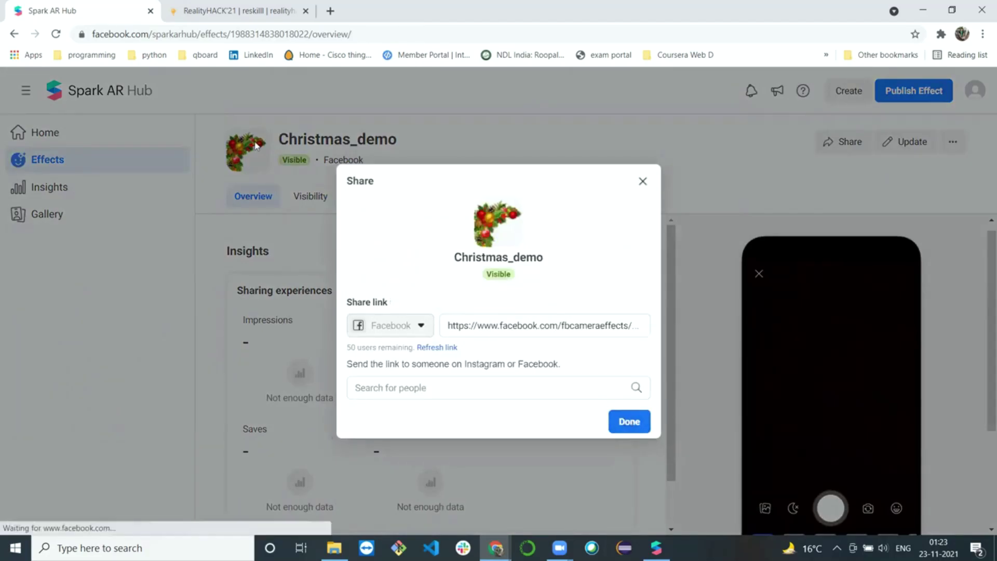
Step: Open the idea for editing on the RealityHACK'21 team dashboard and clear its Spark AR Effect Link answer
left_click(217, 7)
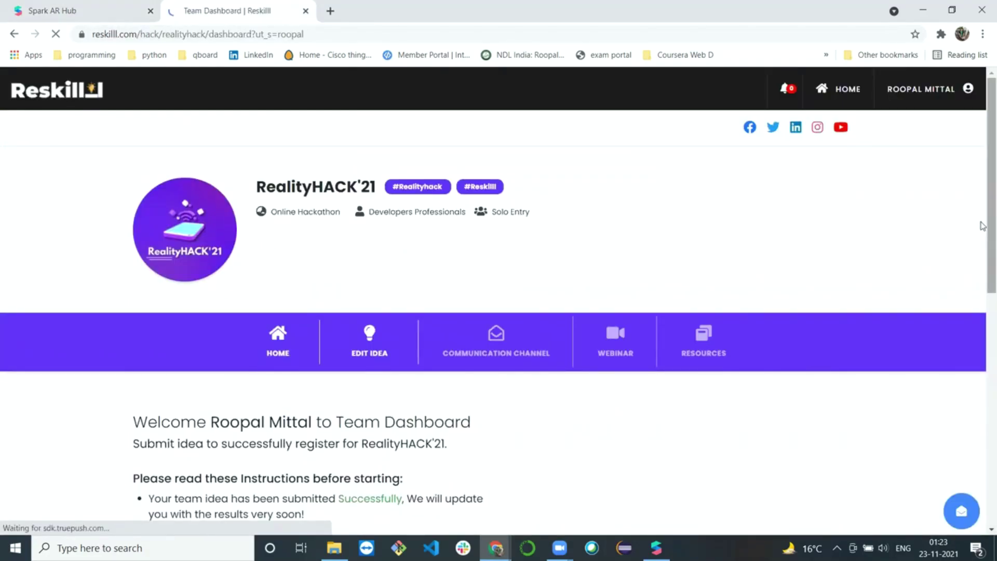
mouse_move(981, 226)
left_mouse_down()
mouse_move(981, 415)
mouse_move(982, 208)
left_mouse_up()
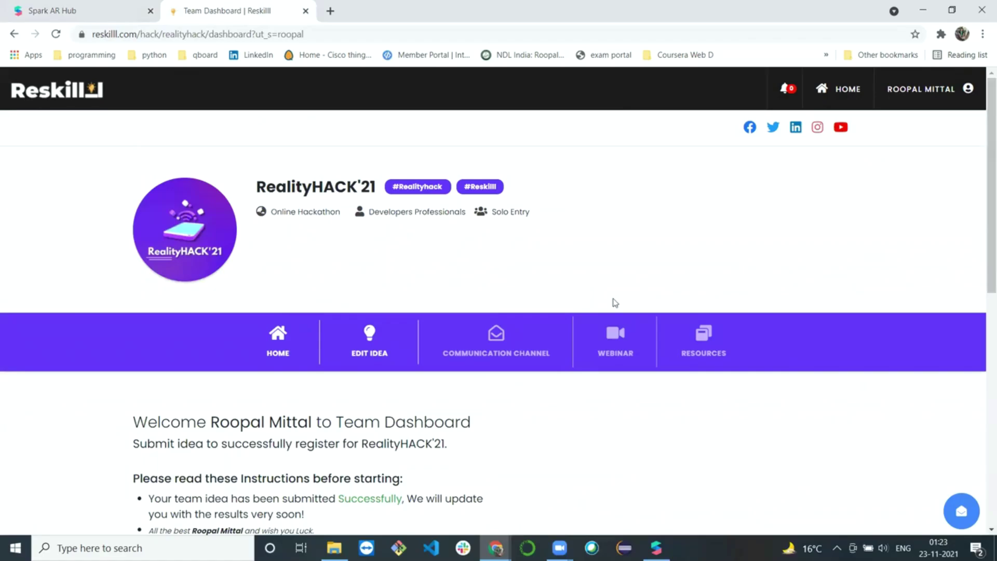
left_click(390, 344)
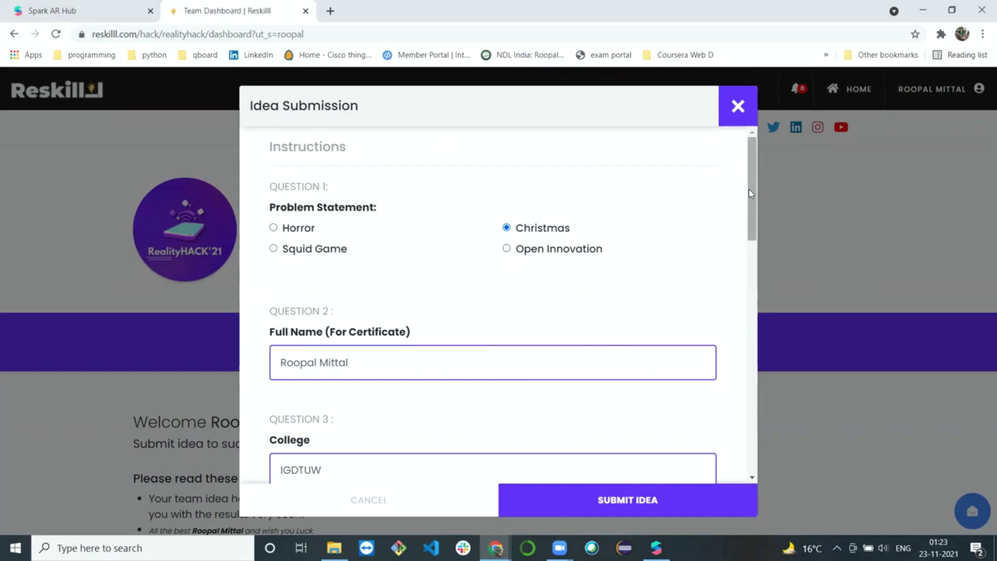
left_click_drag(749, 190, 730, 477)
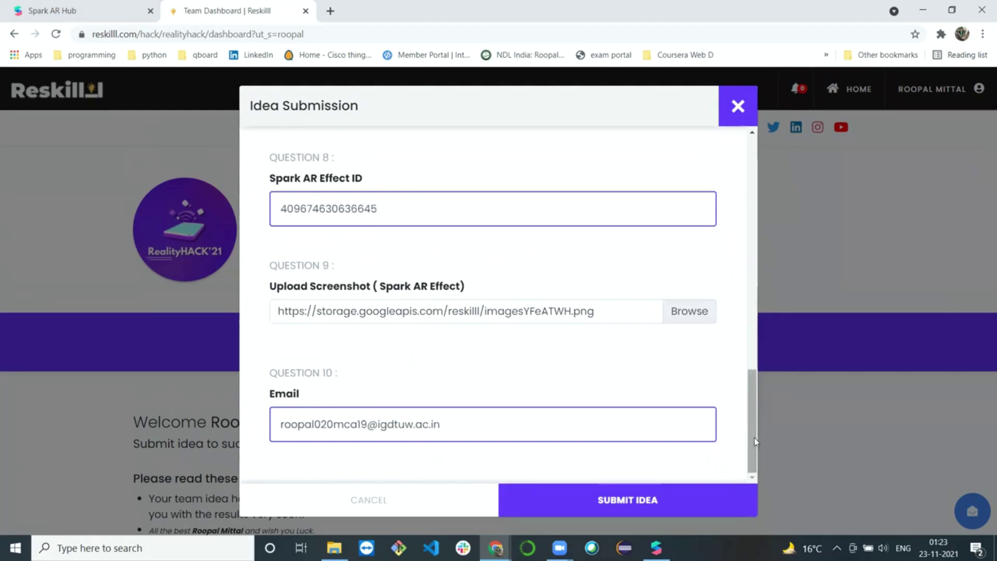
scroll(752, 398, "up", 3)
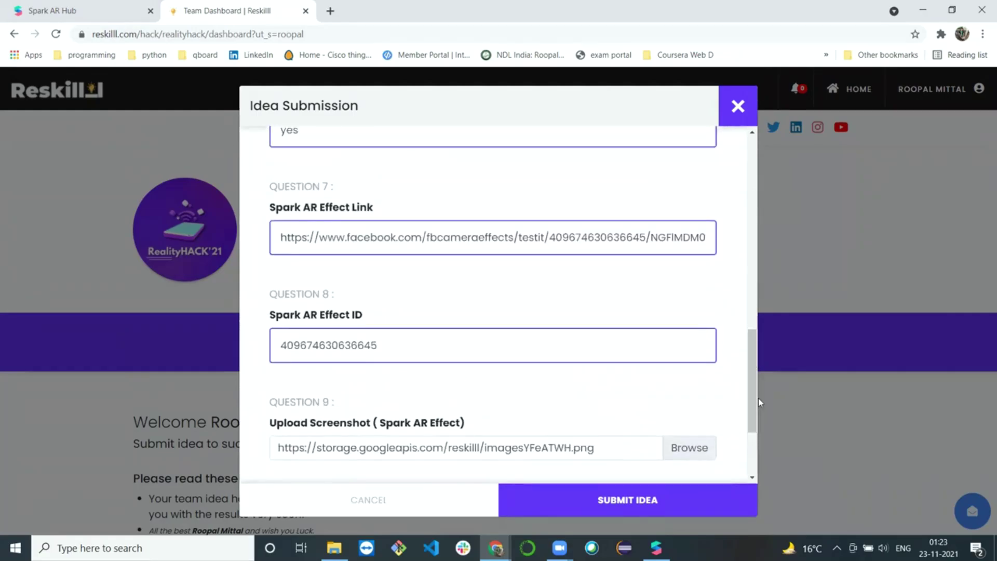
triple_click(506, 223)
key("BackSpace")
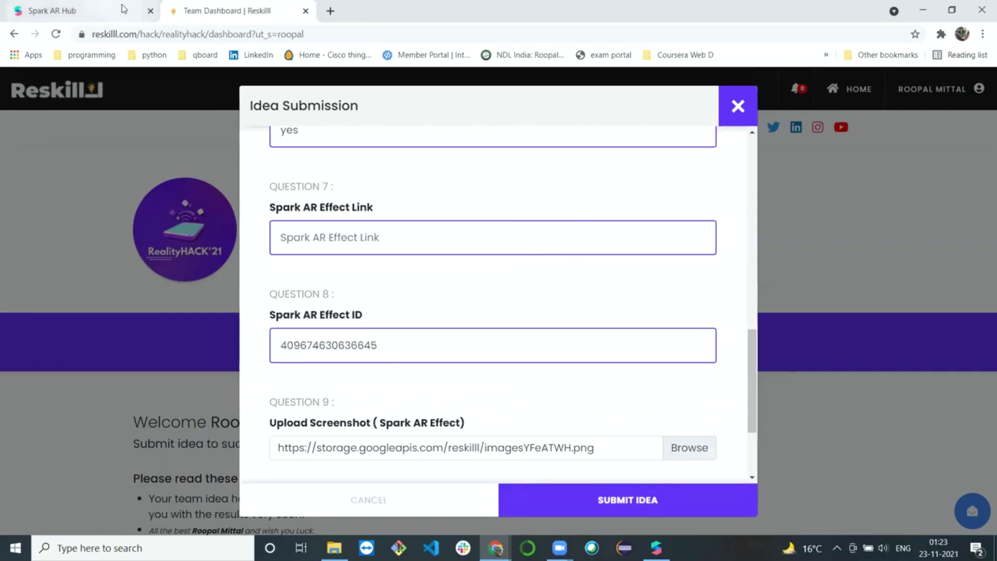
Step: Copy the Christmas_demo share link from Spark AR Hub into the Spark AR Effect Link answer on Reskilll
key("ctrl+Tab")
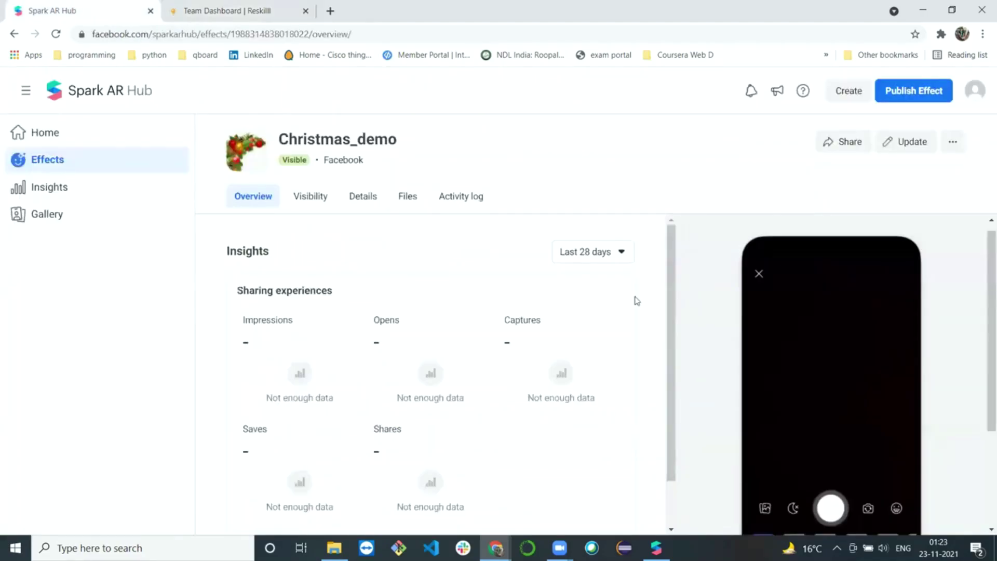
left_click(845, 142)
left_click(541, 325)
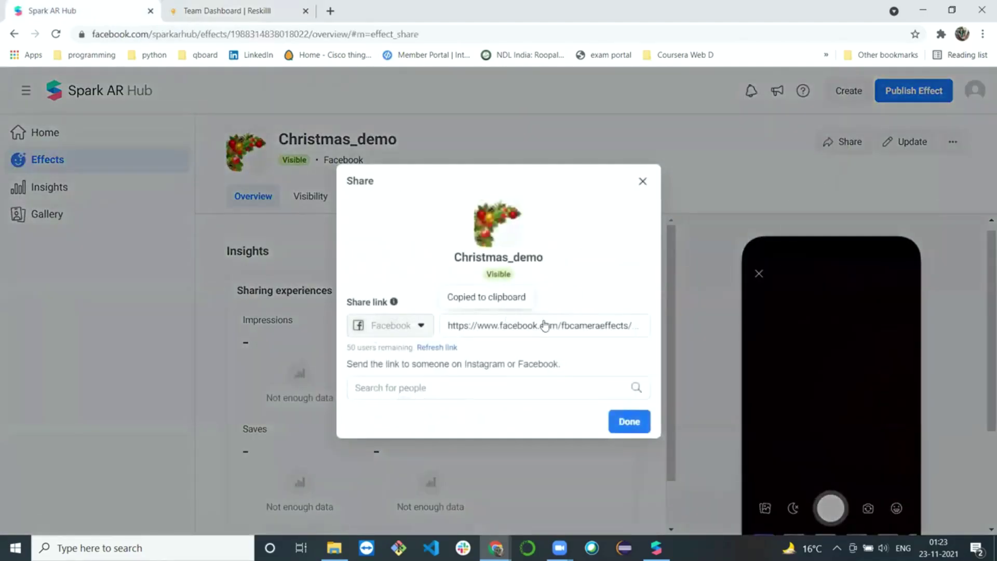
left_click(213, 6)
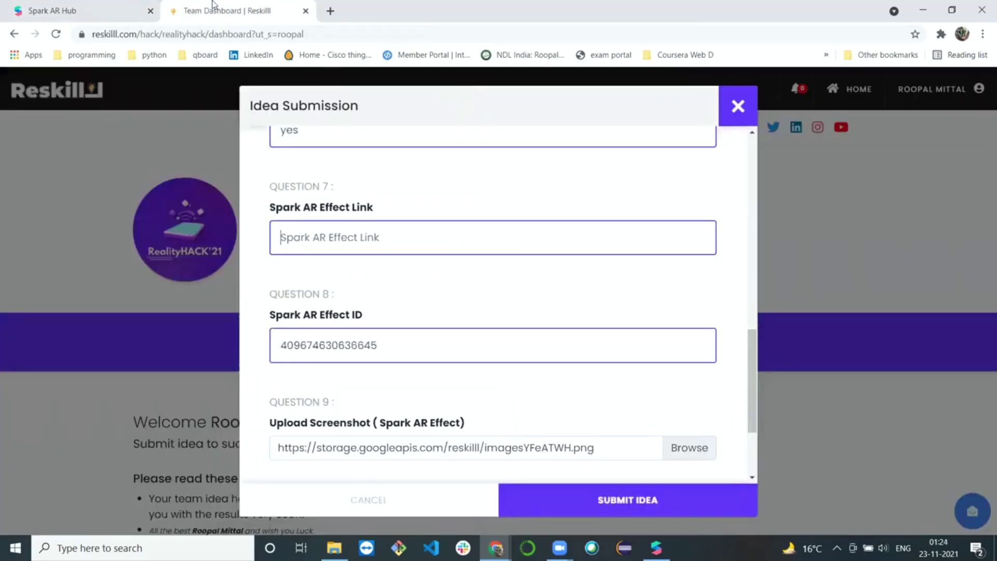
left_click(340, 246)
key("ctrl+v")
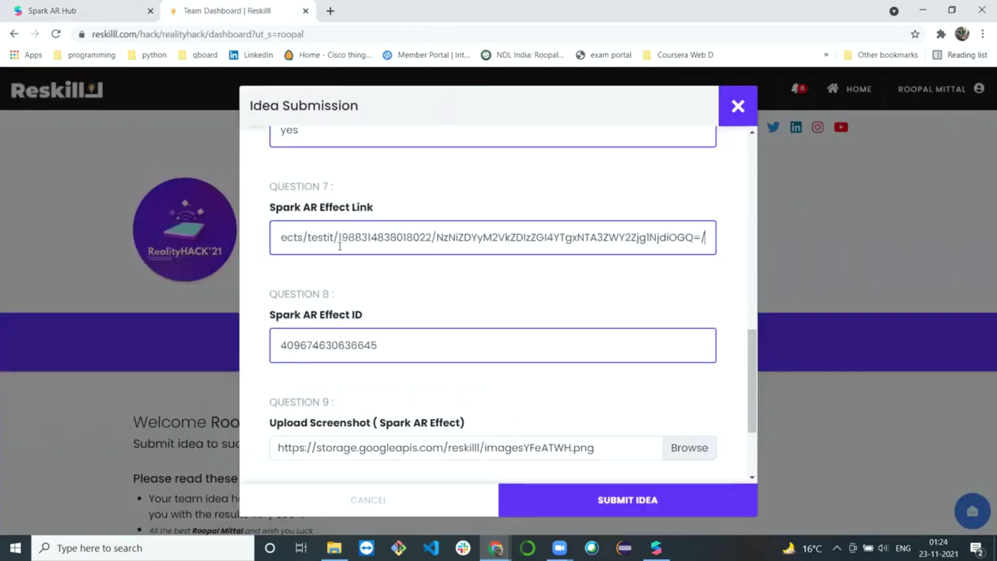
Step: Copy the Christmas_demo effect ID from Spark AR Hub and replace the Spark AR Effect ID answer on Reskilll with it
left_click(1, 5)
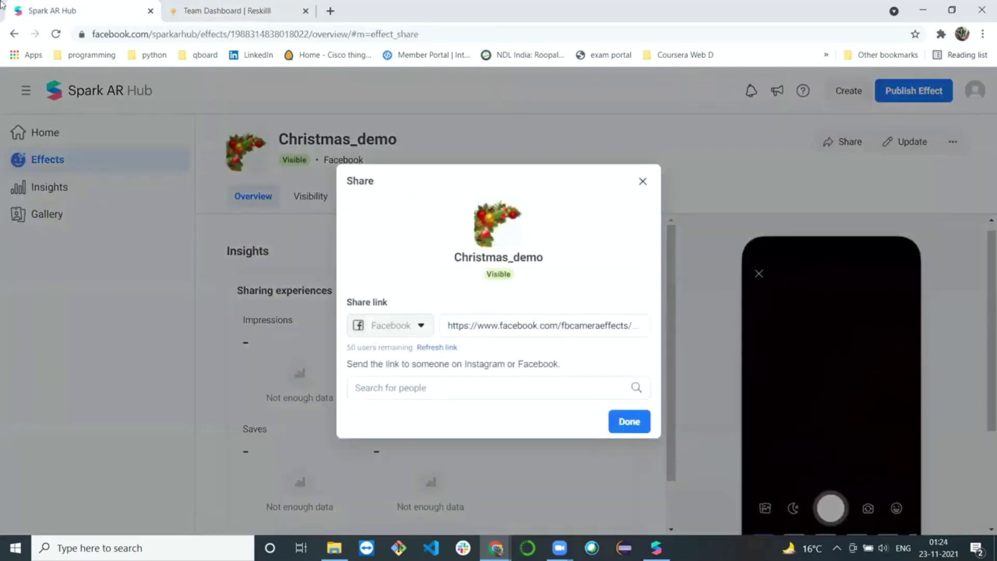
left_click(964, 145)
left_click(953, 143)
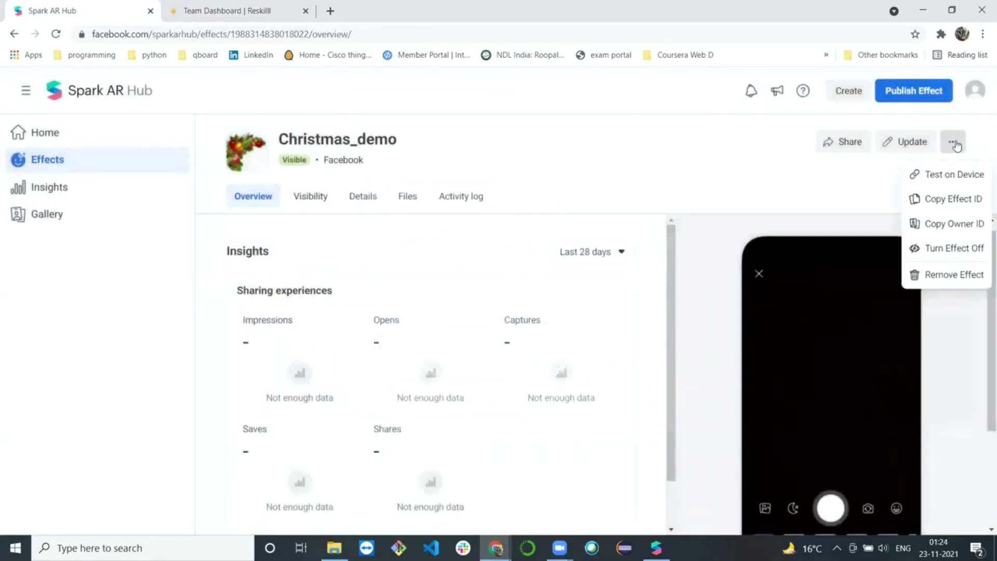
left_click(944, 213)
left_click(190, 6)
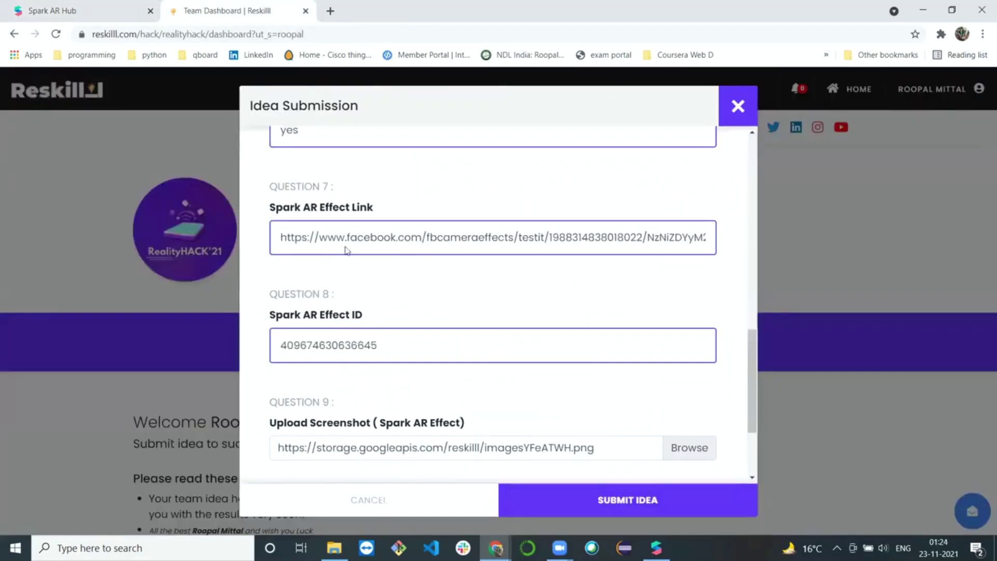
double_click(356, 344)
key("BackSpace")
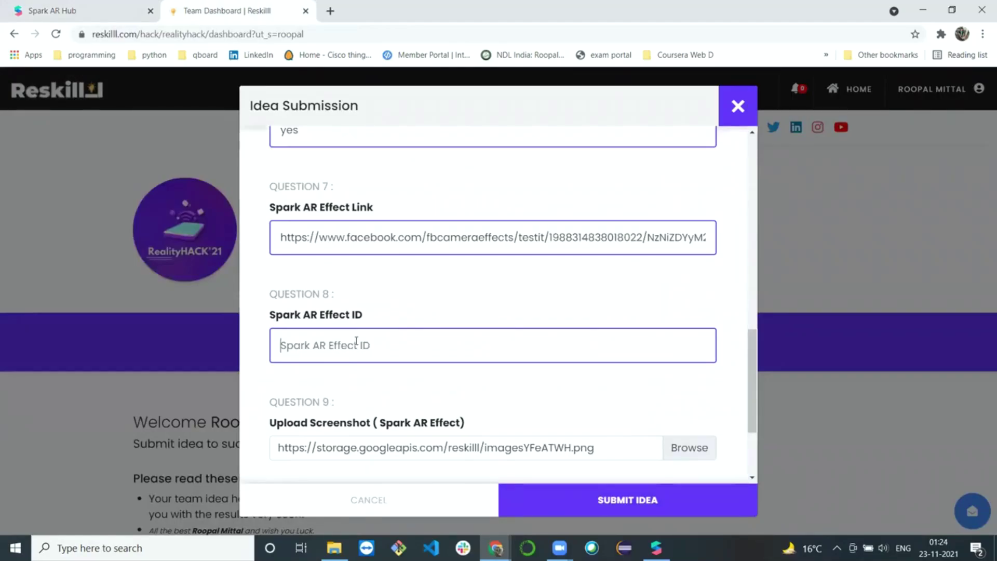
key("ctrl+v")
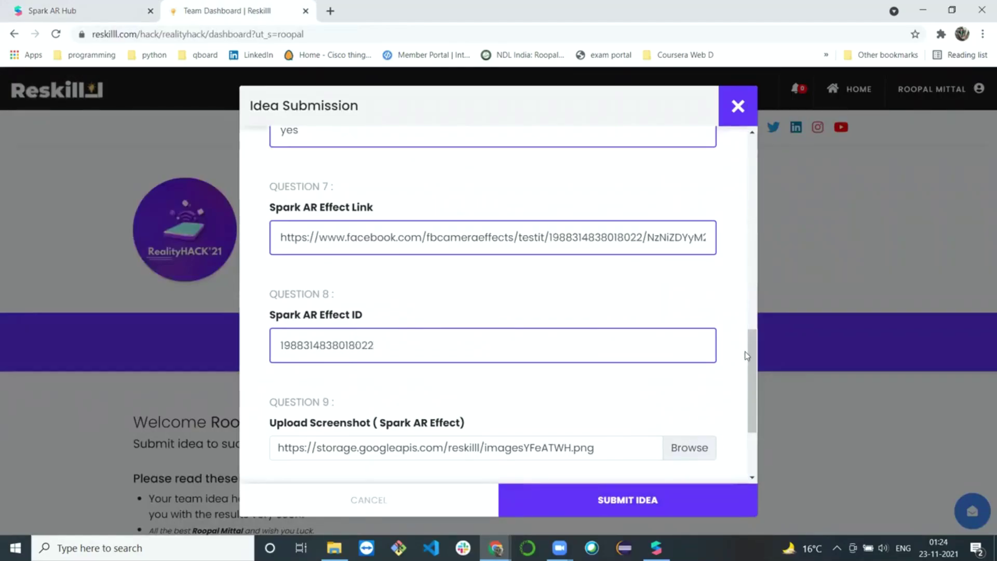
Step: Check the remaining answers of the idea submission, try to submit the idea, and close the form
scroll(752, 373, "down", 2)
left_click_drag(756, 387, 758, 405)
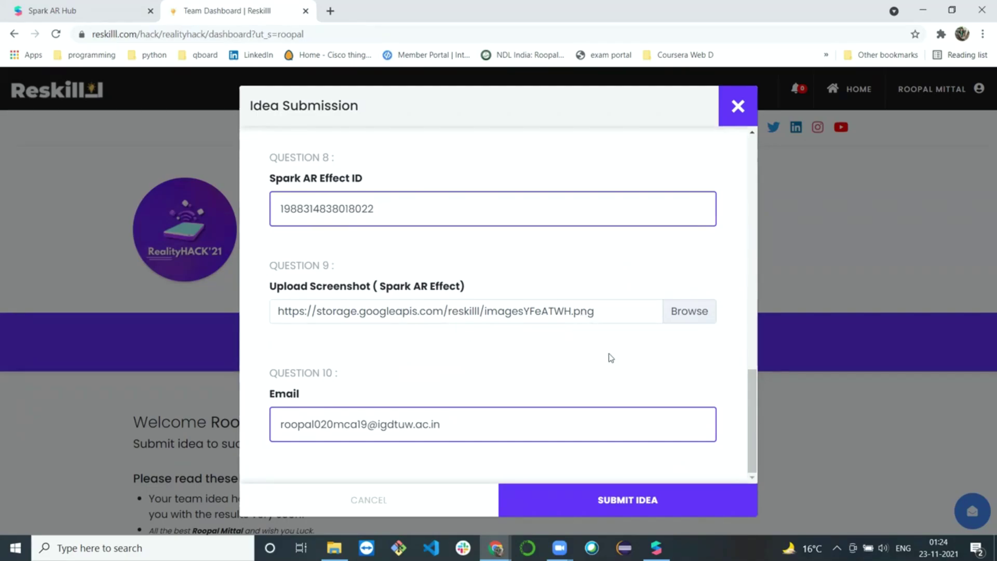
left_click_drag(751, 427, 761, 378)
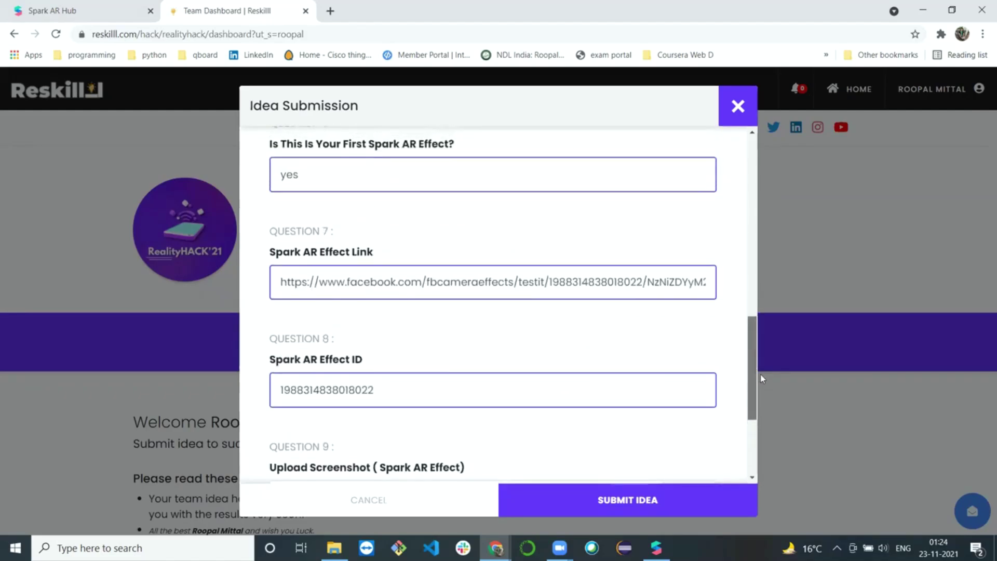
scroll(649, 498, "down", 1)
left_click(649, 497)
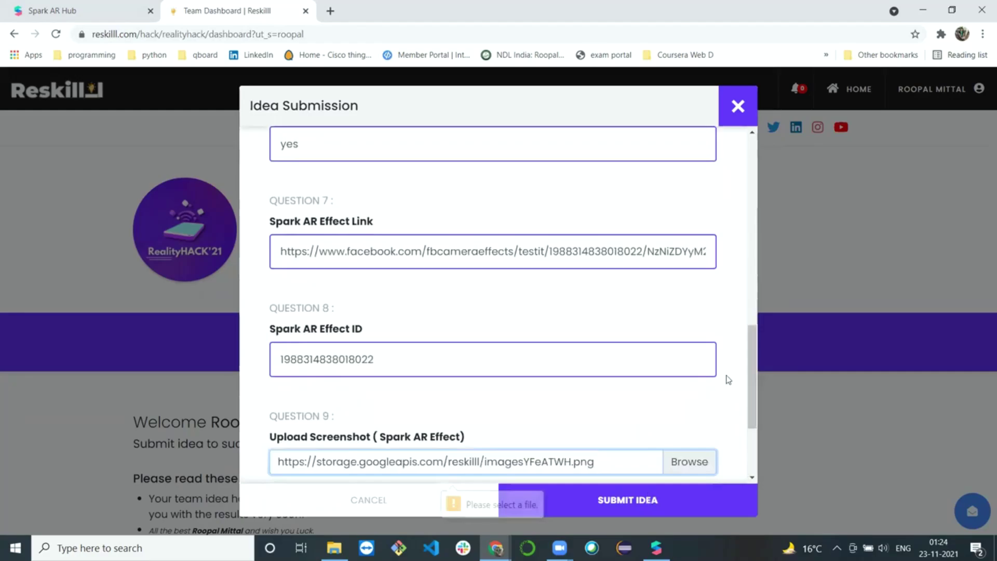
left_click_drag(752, 380, 751, 418)
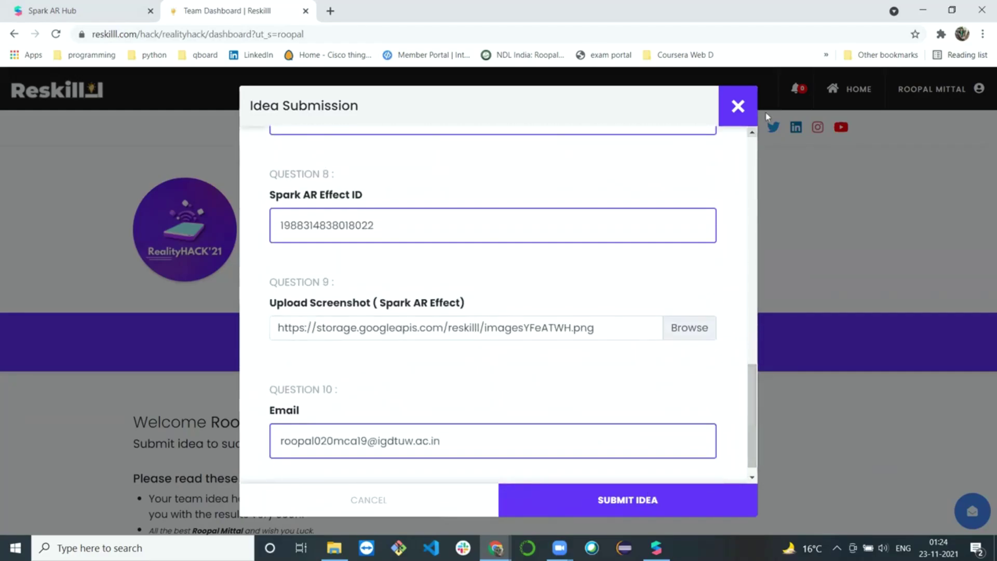
left_click(746, 109)
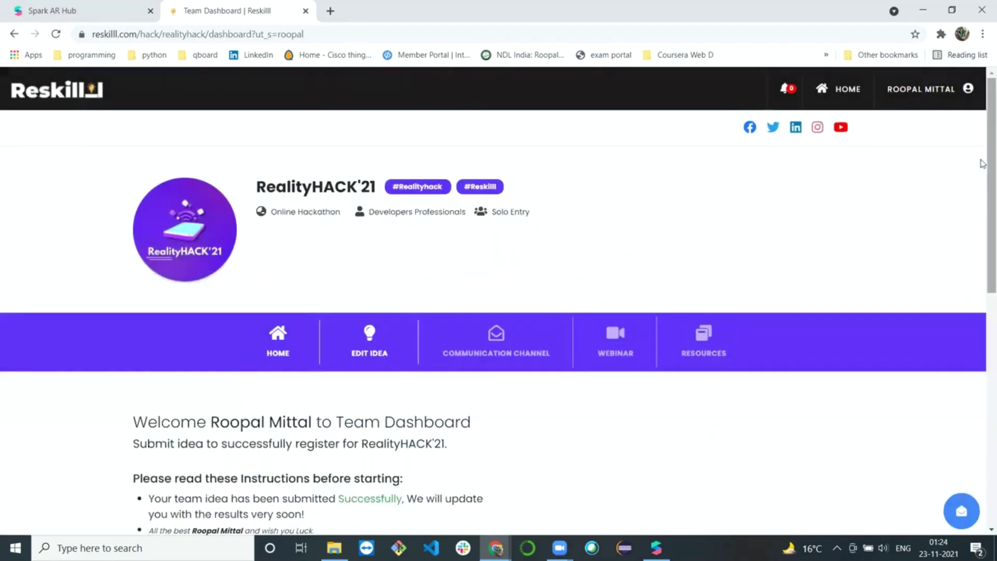
Step: Review the additional actions and Facebook share link of Christmas_demo in Spark AR Hub, and return to the Reskilll team dashboard
scroll(983, 198, "down", 3)
left_click(78, 10)
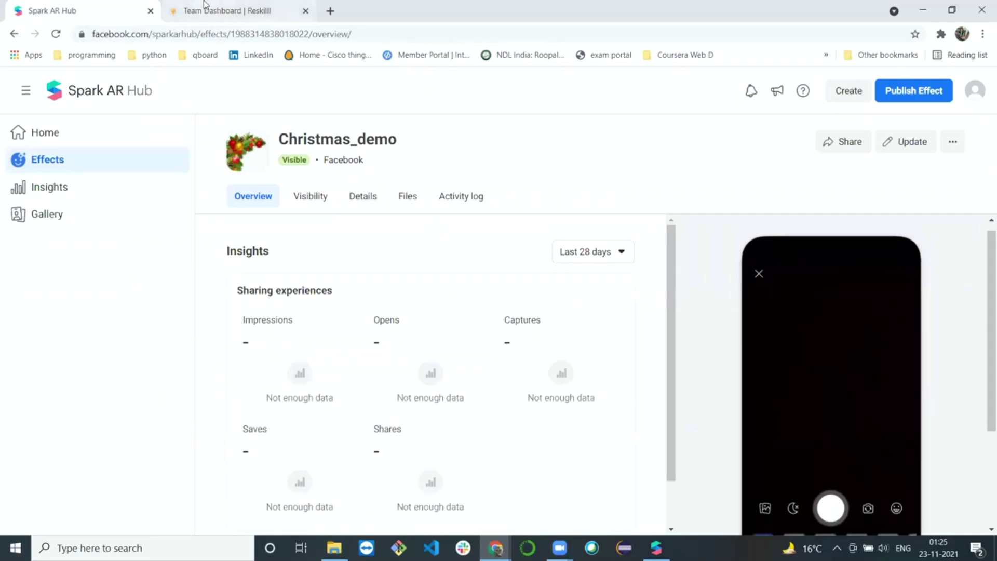
left_click(949, 152)
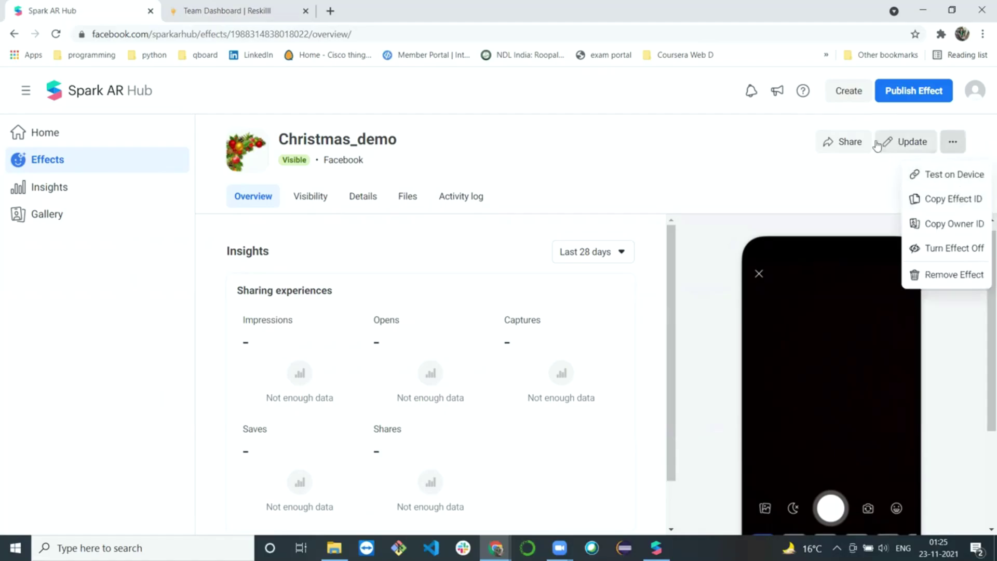
left_click(844, 141)
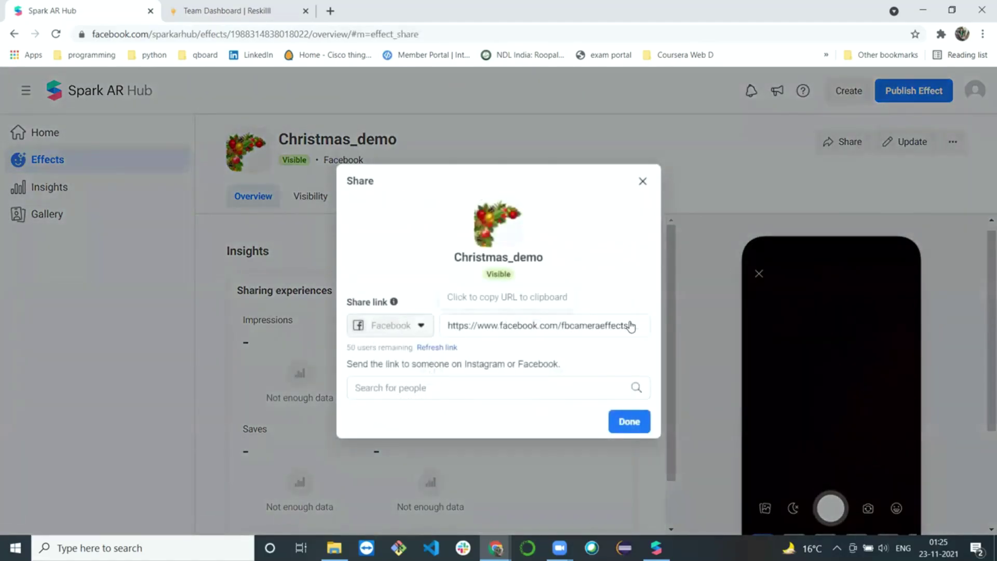
left_click(755, 142)
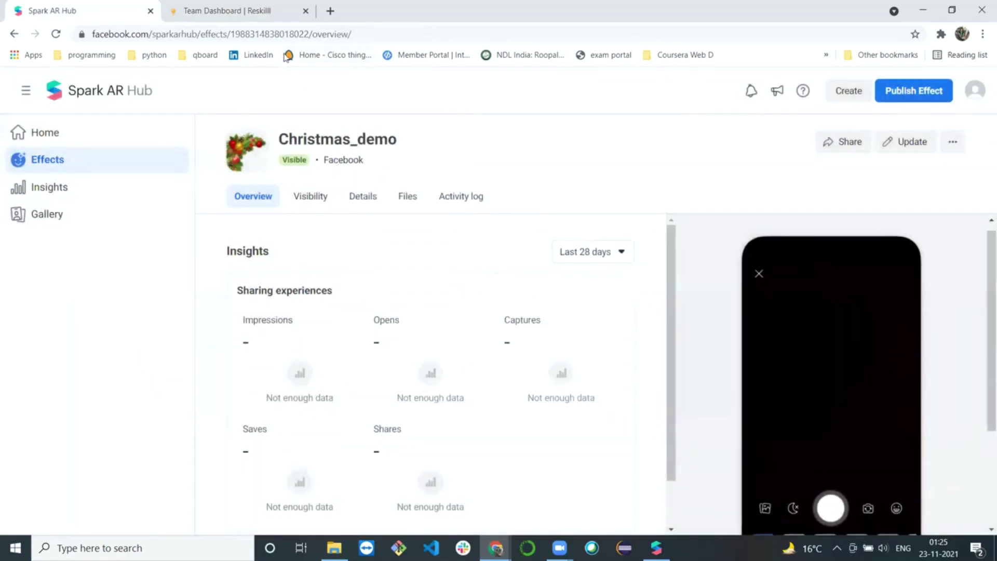
left_click(234, 10)
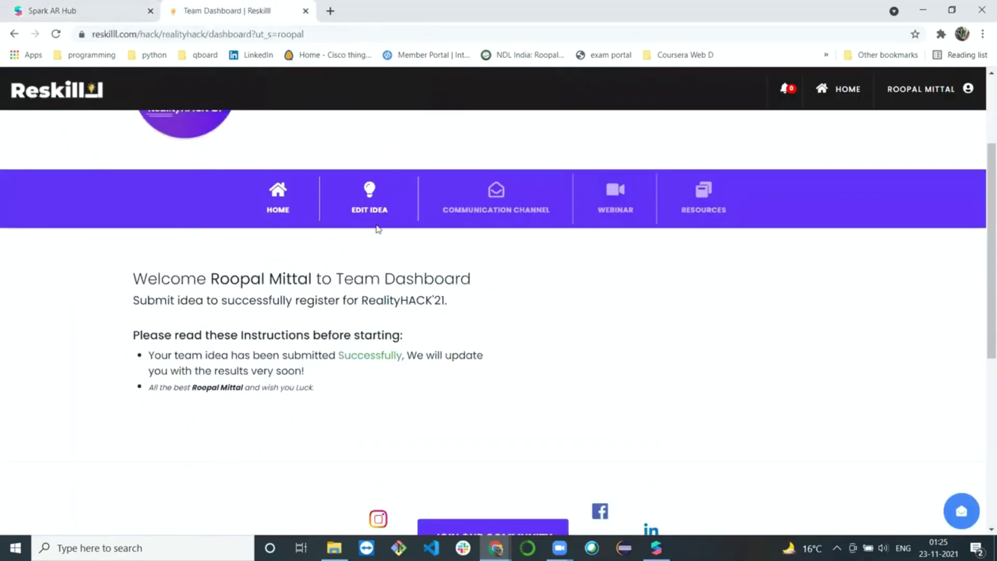